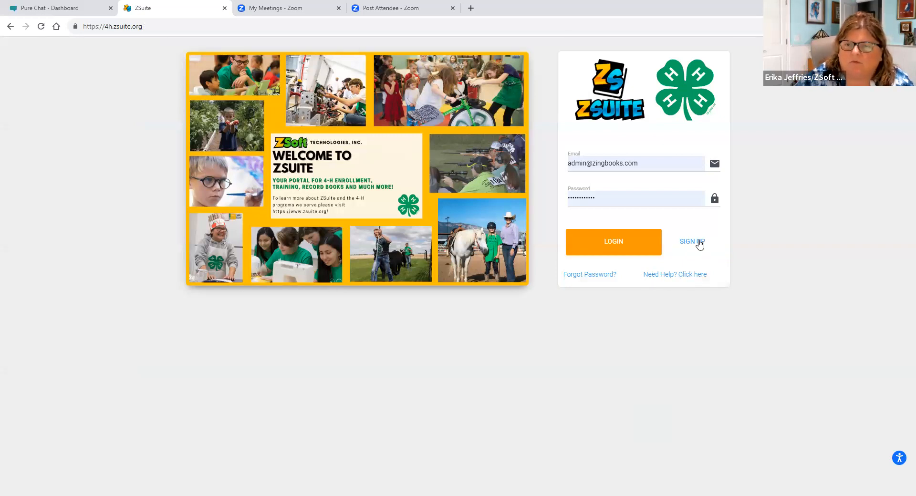
- Log in with the prefilled admin account, open the support help request form and minimize it
{"action": "left_click", "coordinate": [607, 242]}
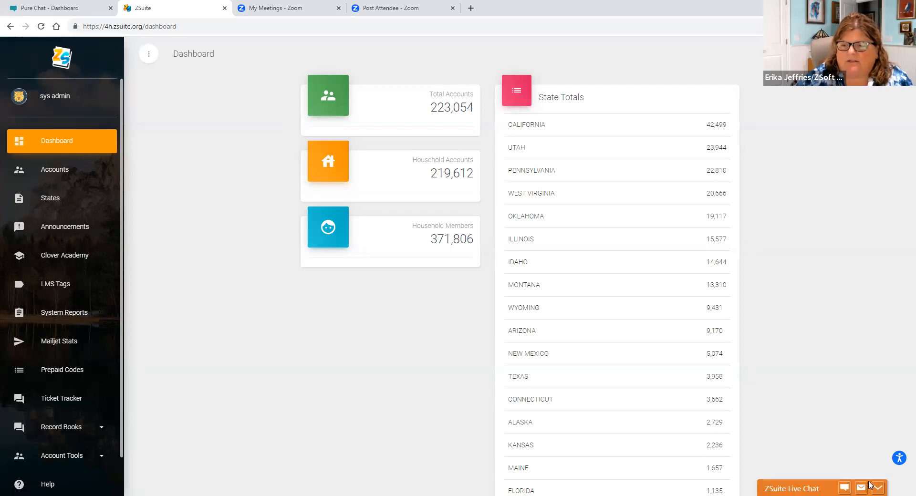
{"action": "left_click", "coordinate": [844, 486]}
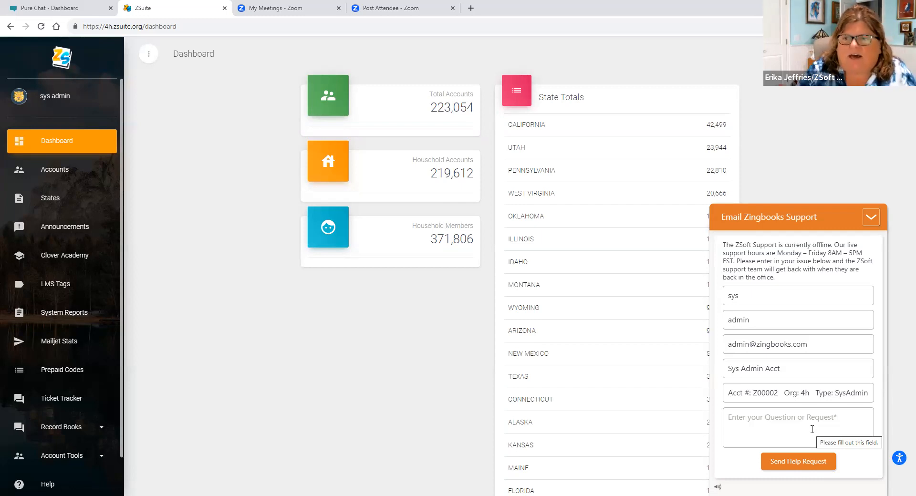
{"action": "left_click", "coordinate": [874, 219]}
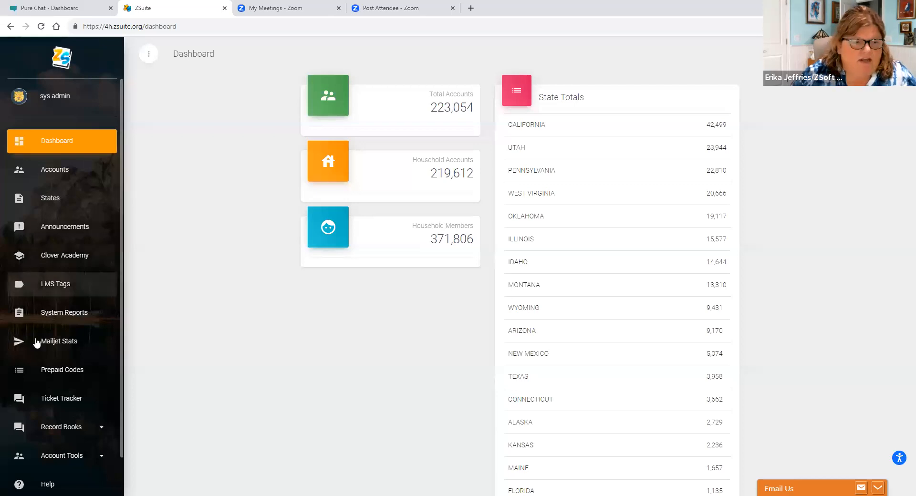
- Open the account help documentation and browse its contents, expanding the County Admin Functions topics
{"action": "scroll", "coordinate": [43, 381], "scroll_direction": "down", "scroll_amount": 1}
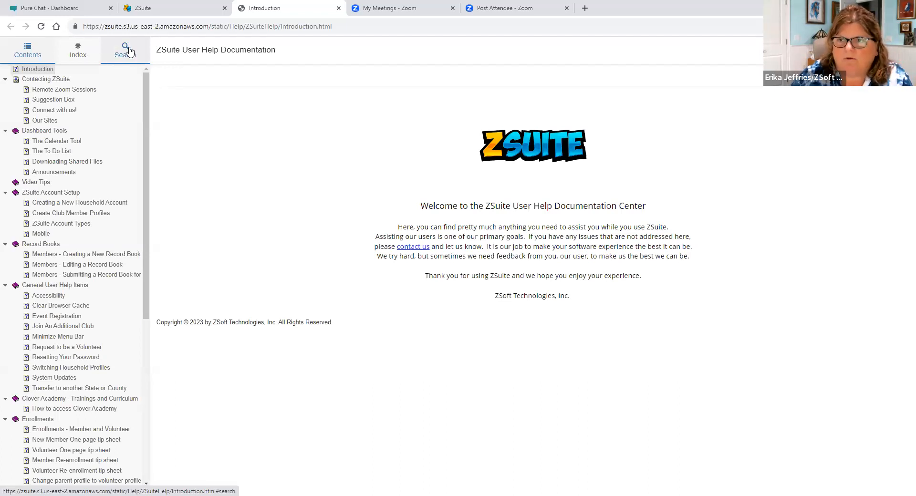
{"action": "scroll", "coordinate": [109, 157], "scroll_direction": "down", "scroll_amount": 3}
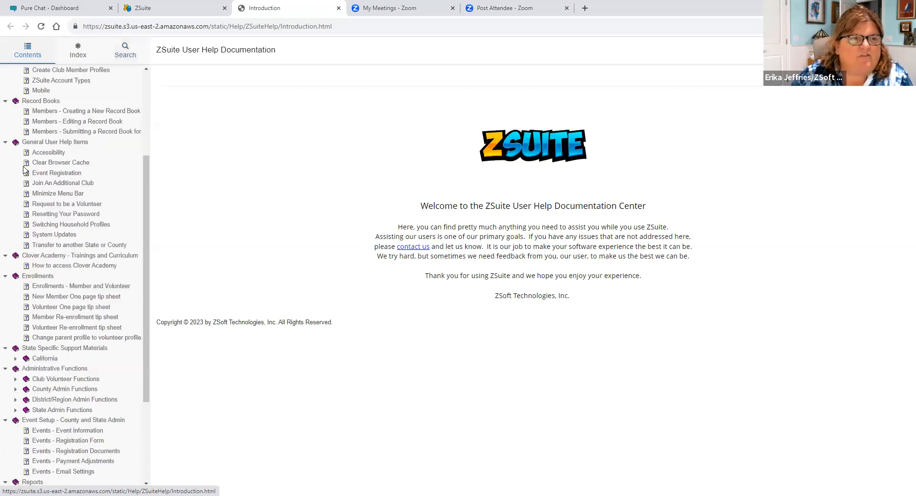
{"action": "left_click", "coordinate": [32, 144]}
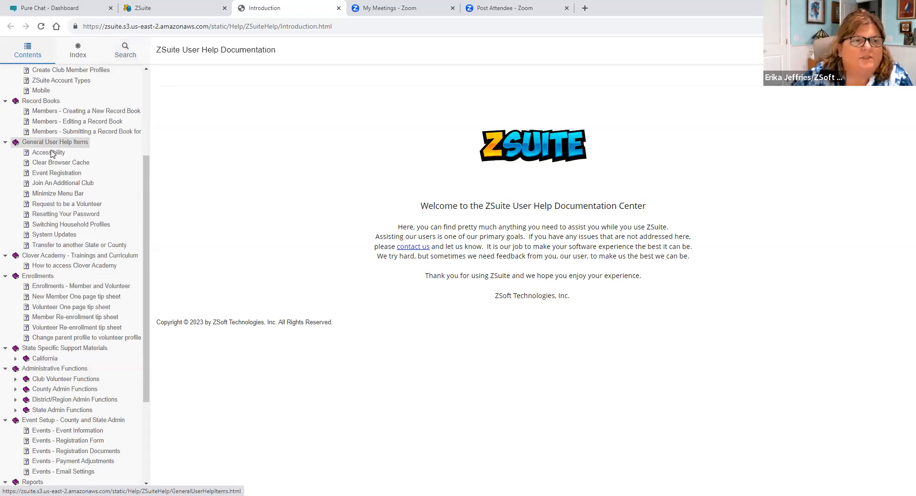
{"action": "left_click", "coordinate": [57, 153]}
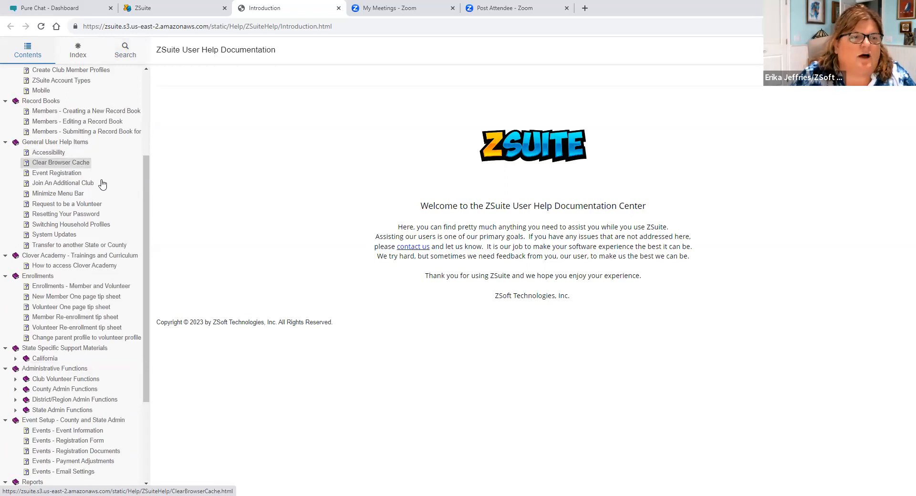
{"action": "scroll", "coordinate": [12, 189], "scroll_direction": "down", "scroll_amount": 3}
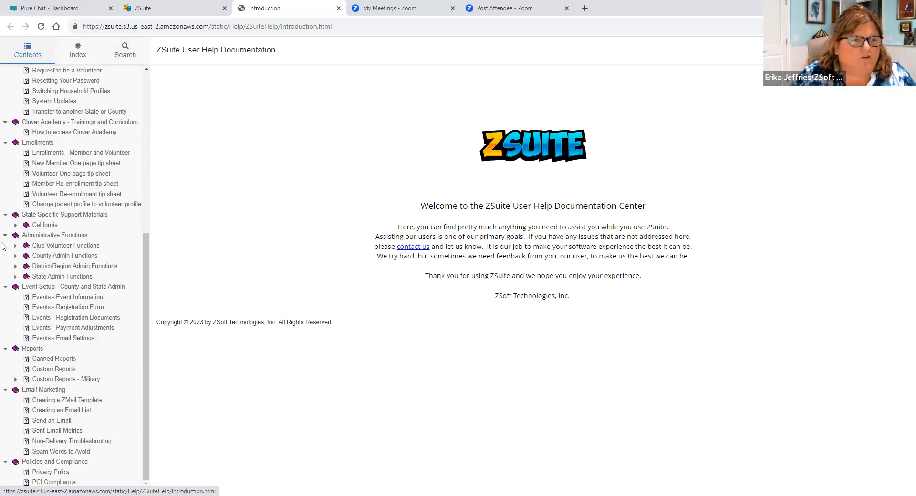
{"action": "left_click", "coordinate": [15, 257]}
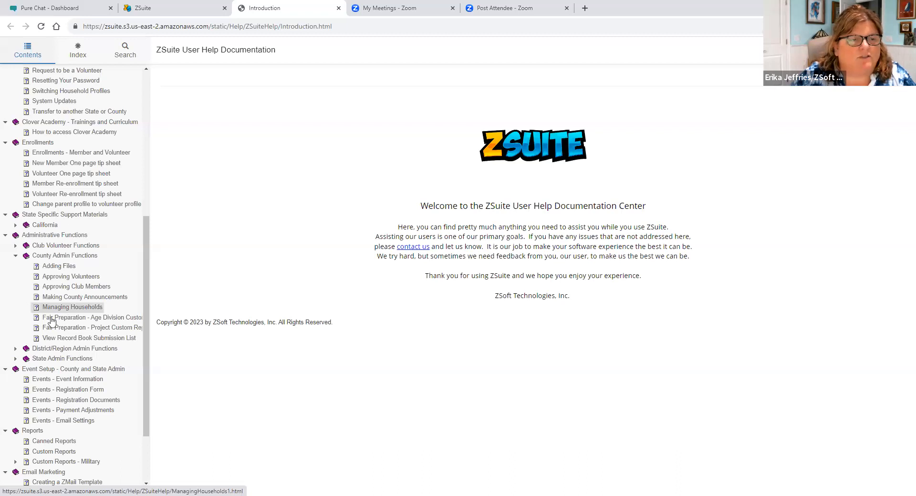
{"action": "scroll", "coordinate": [52, 320], "scroll_direction": "down", "scroll_amount": 1}
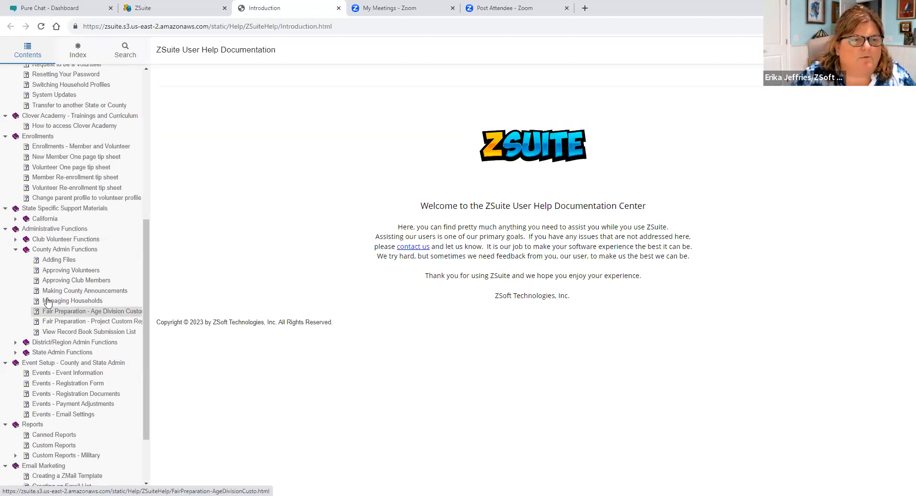
{"action": "scroll", "coordinate": [47, 298], "scroll_direction": "down", "scroll_amount": 1}
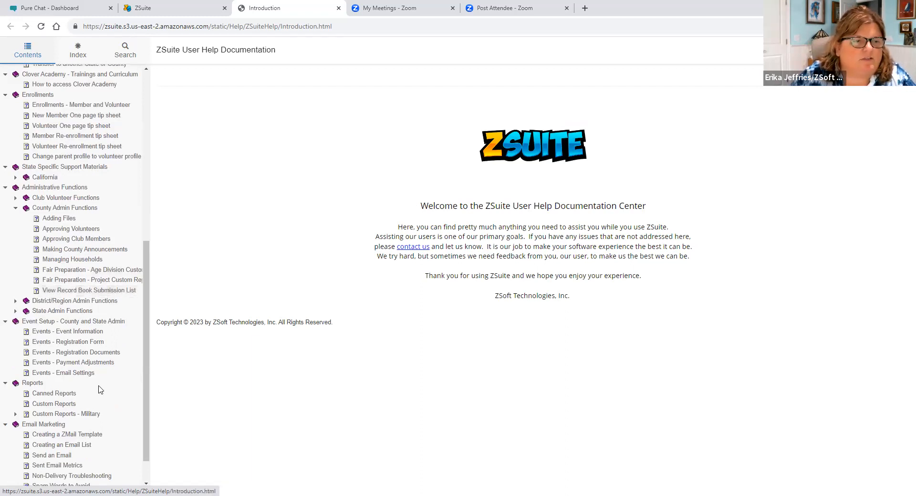
{"action": "scroll", "coordinate": [101, 390], "scroll_direction": "down", "scroll_amount": 1}
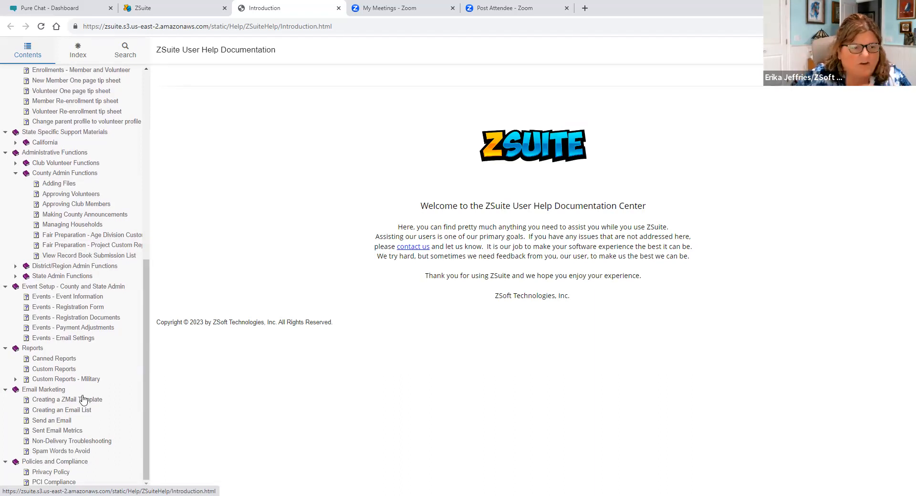
{"action": "scroll", "coordinate": [82, 399], "scroll_direction": "up", "scroll_amount": 3}
{"action": "scroll", "coordinate": [82, 400], "scroll_direction": "up", "scroll_amount": 5}
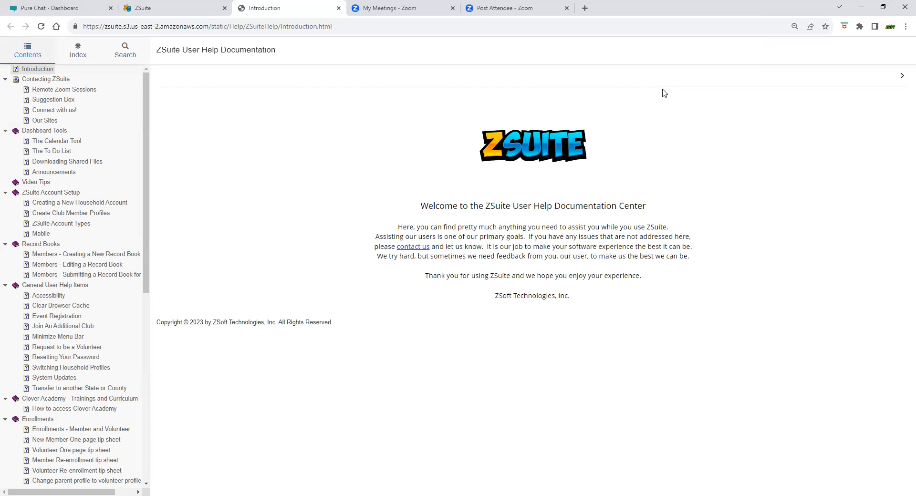
- Return to the ZSuite page and filter the accounts list to Faulkner County
{"action": "left_click", "coordinate": [144, 8]}
{"action": "scroll", "coordinate": [22, 285], "scroll_direction": "down", "scroll_amount": 1}
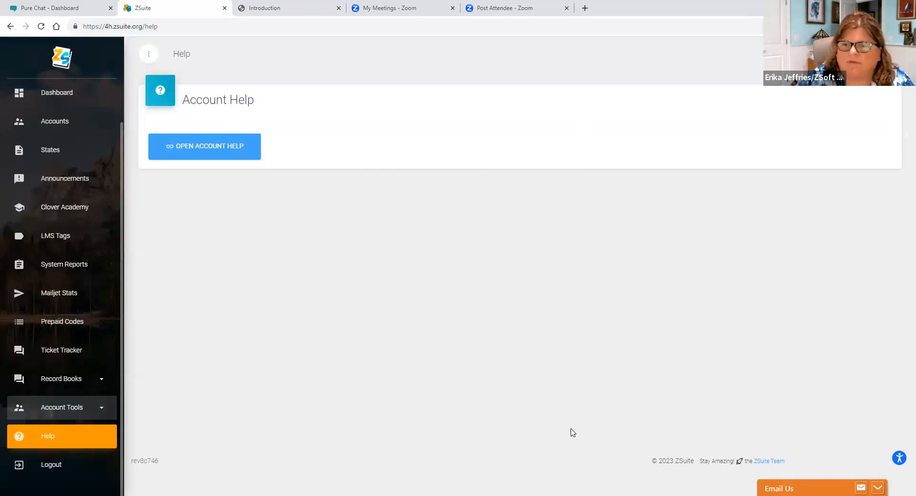
{"action": "scroll", "coordinate": [62, 167], "scroll_direction": "up", "scroll_amount": 2}
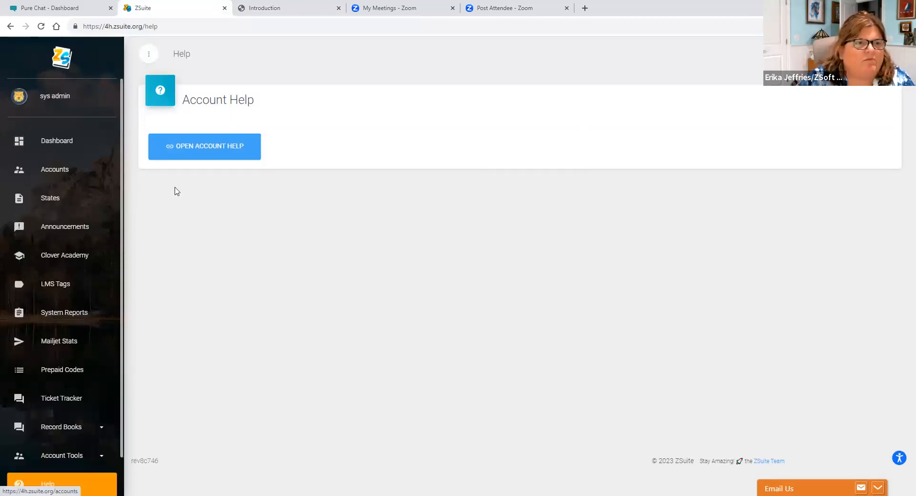
{"action": "left_click", "coordinate": [56, 173]}
{"action": "left_click", "coordinate": [661, 174]}
{"action": "scroll", "coordinate": [673, 200], "scroll_direction": "down", "scroll_amount": 5}
{"action": "scroll", "coordinate": [673, 201], "scroll_direction": "down", "scroll_amount": 5}
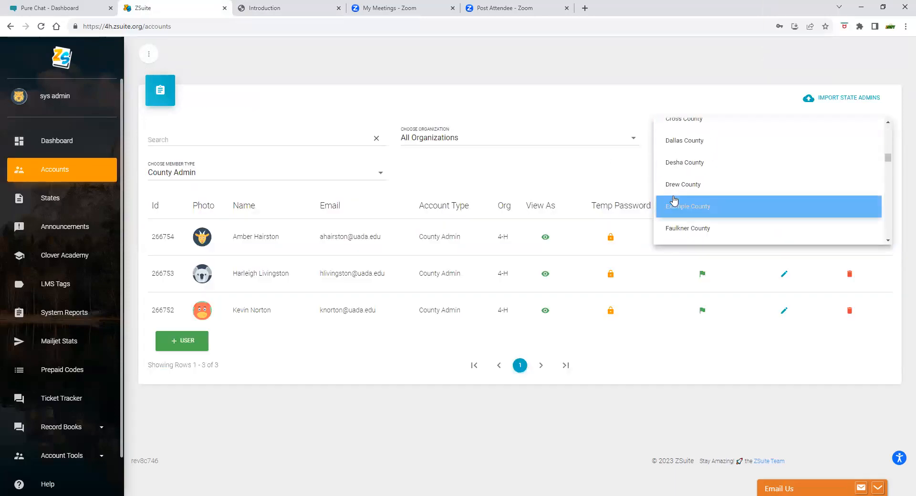
{"action": "left_click", "coordinate": [683, 134]}
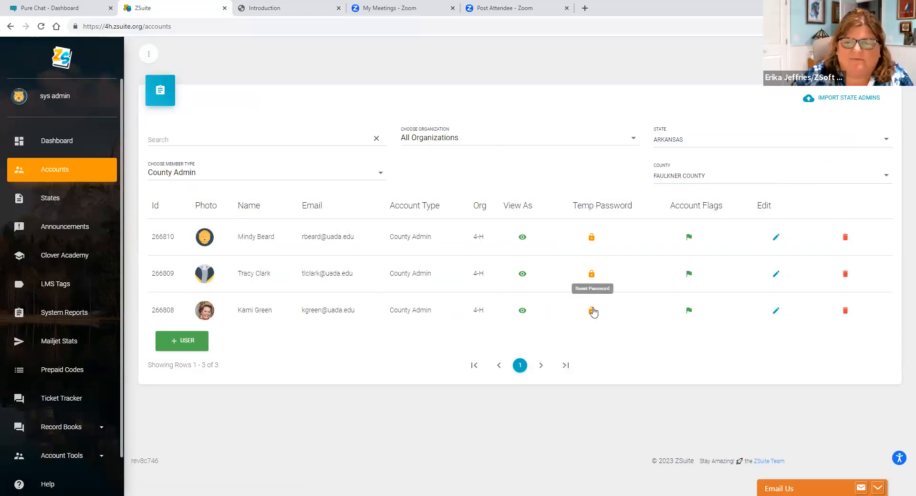
- View the site as the last listed Faulkner County admin and open that account's reports page
{"action": "left_click", "coordinate": [522, 310]}
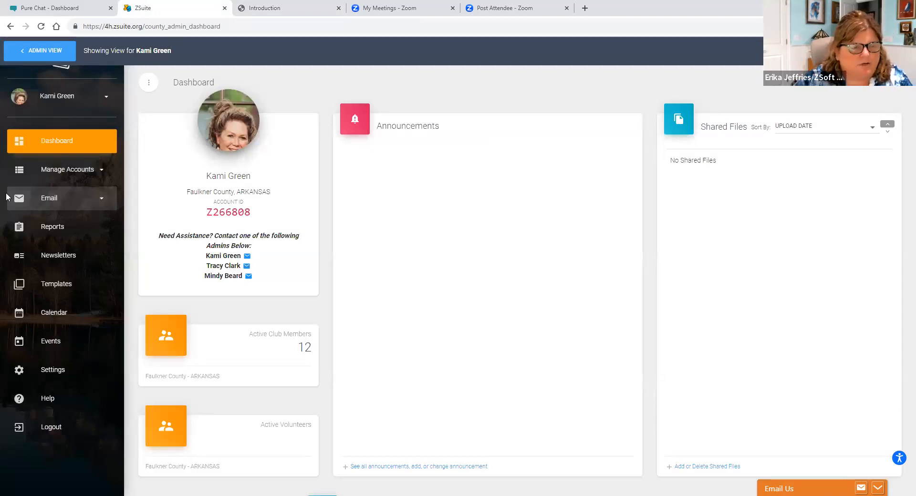
{"action": "left_click", "coordinate": [48, 232]}
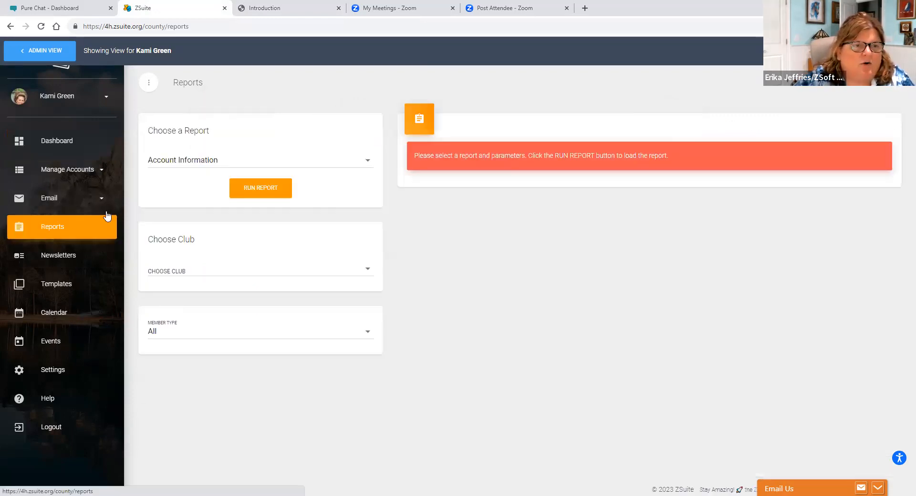
- Choose the Project Directory report
{"action": "left_click", "coordinate": [177, 166]}
{"action": "scroll", "coordinate": [177, 171], "scroll_direction": "down", "scroll_amount": 1}
{"action": "scroll", "coordinate": [177, 174], "scroll_direction": "down", "scroll_amount": 6}
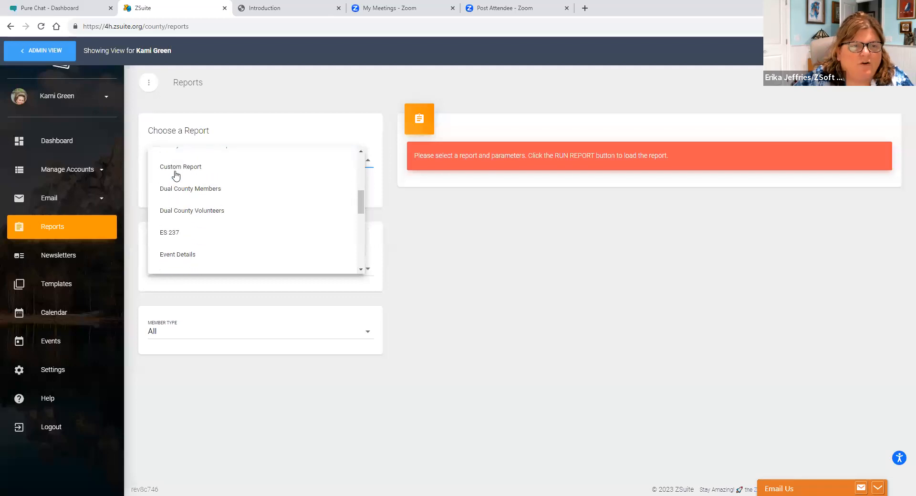
{"action": "scroll", "coordinate": [172, 180], "scroll_direction": "down", "scroll_amount": 5}
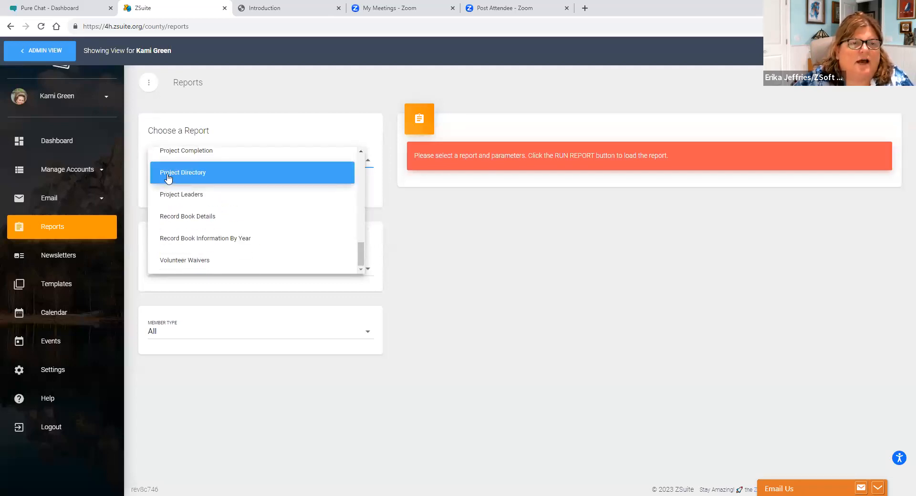
{"action": "left_click", "coordinate": [168, 177]}
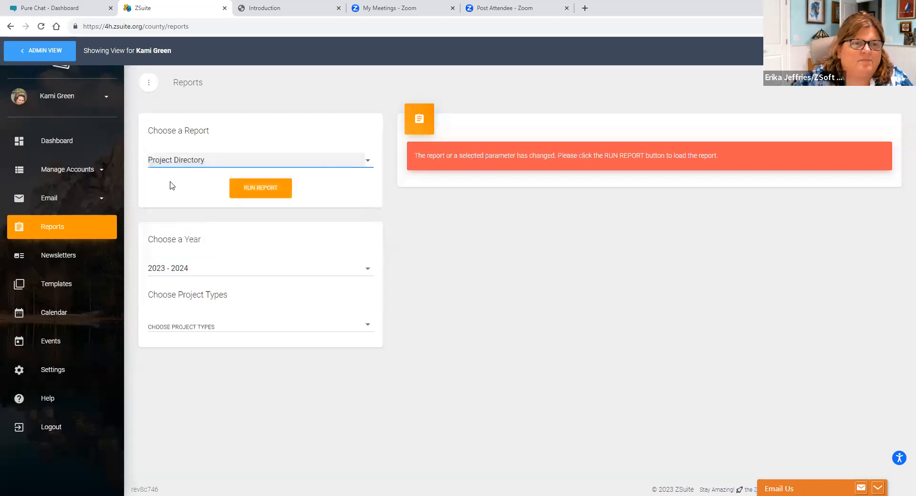
- Select ANIMAL SCIENCE/POULTRY as the project type for the Project Directory report and clear that selection again
{"action": "left_click", "coordinate": [161, 328]}
{"action": "left_click", "coordinate": [597, 298]}
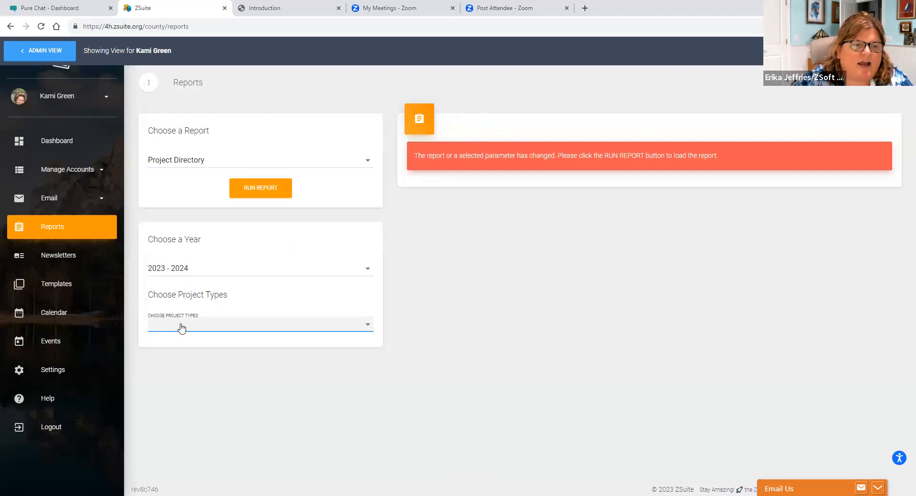
{"action": "left_click", "coordinate": [180, 329]}
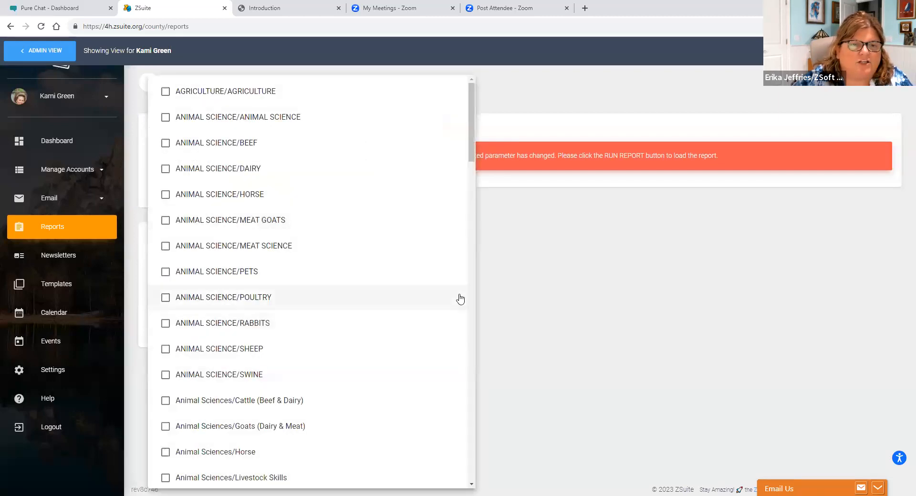
{"action": "left_click", "coordinate": [464, 304]}
{"action": "left_click", "coordinate": [535, 314]}
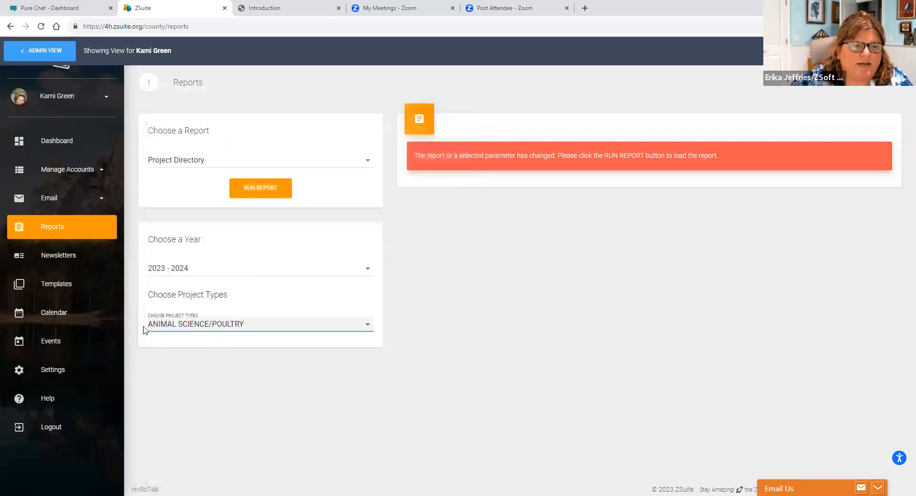
{"action": "left_click", "coordinate": [151, 329]}
{"action": "left_click", "coordinate": [166, 297]}
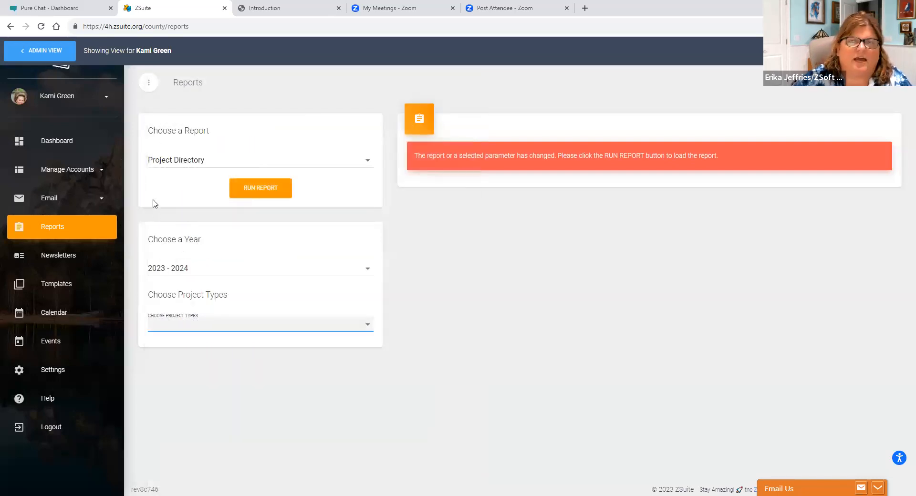
- Choose the ES 237 report and run it for the 2023 - 2024 year
{"action": "left_click", "coordinate": [157, 161]}
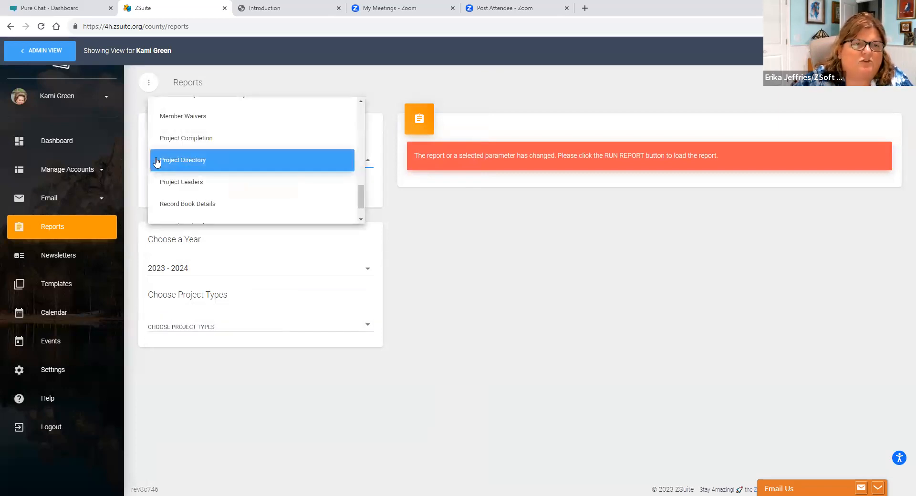
{"action": "scroll", "coordinate": [157, 159], "scroll_direction": "up", "scroll_amount": 3}
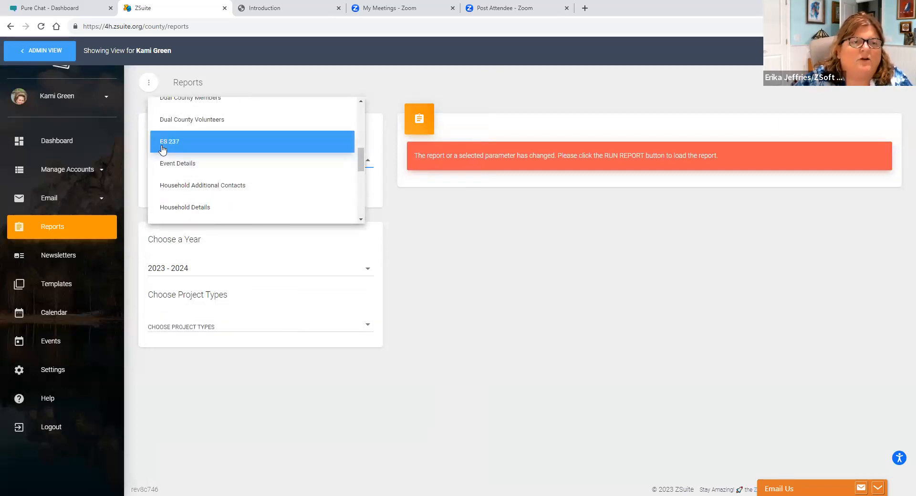
{"action": "left_click", "coordinate": [164, 150]}
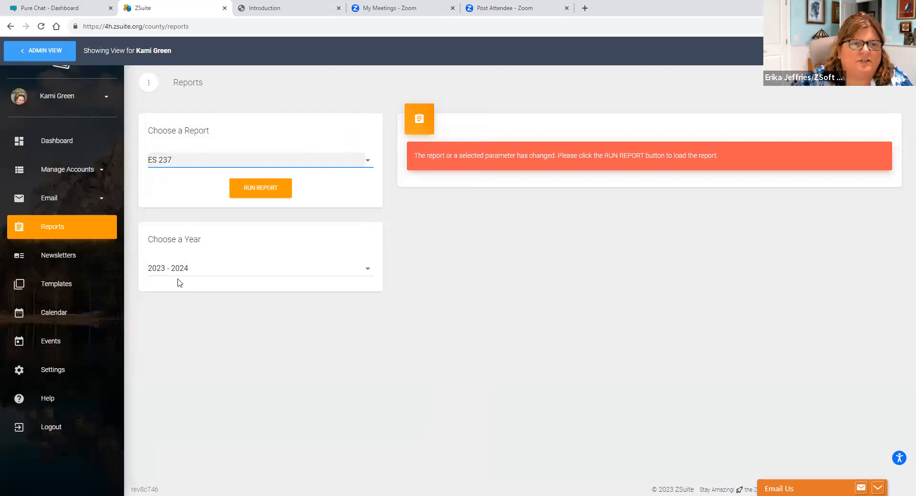
{"action": "left_click", "coordinate": [233, 187]}
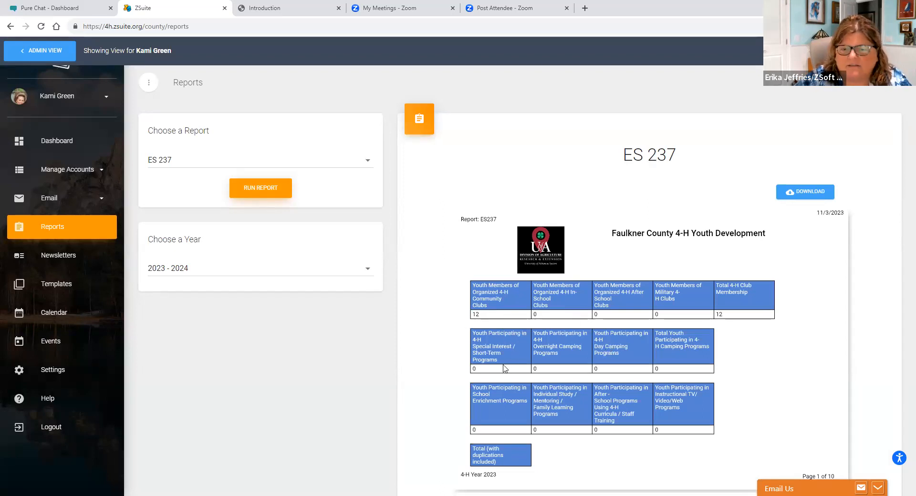
- Examine the ES 237 report's tables on club membership, program participation, school grade, gender and place of residence
{"action": "scroll", "coordinate": [504, 366], "scroll_direction": "down", "scroll_amount": 1}
{"action": "scroll", "coordinate": [504, 367], "scroll_direction": "down", "scroll_amount": 1}
{"action": "scroll", "coordinate": [504, 367], "scroll_direction": "up", "scroll_amount": 1}
{"action": "scroll", "coordinate": [506, 366], "scroll_direction": "down", "scroll_amount": 1}
{"action": "scroll", "coordinate": [505, 365], "scroll_direction": "up", "scroll_amount": 1}
{"action": "scroll", "coordinate": [505, 366], "scroll_direction": "down", "scroll_amount": 1}
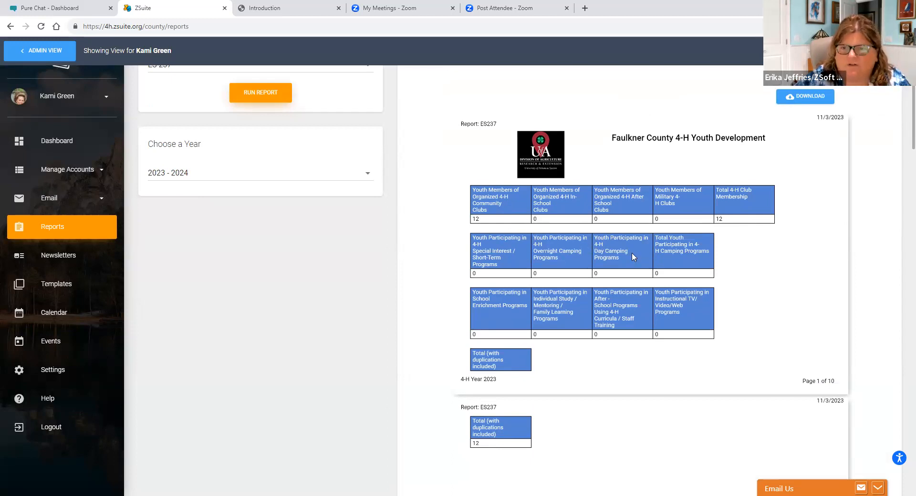
{"action": "scroll", "coordinate": [732, 308], "scroll_direction": "down", "scroll_amount": 3}
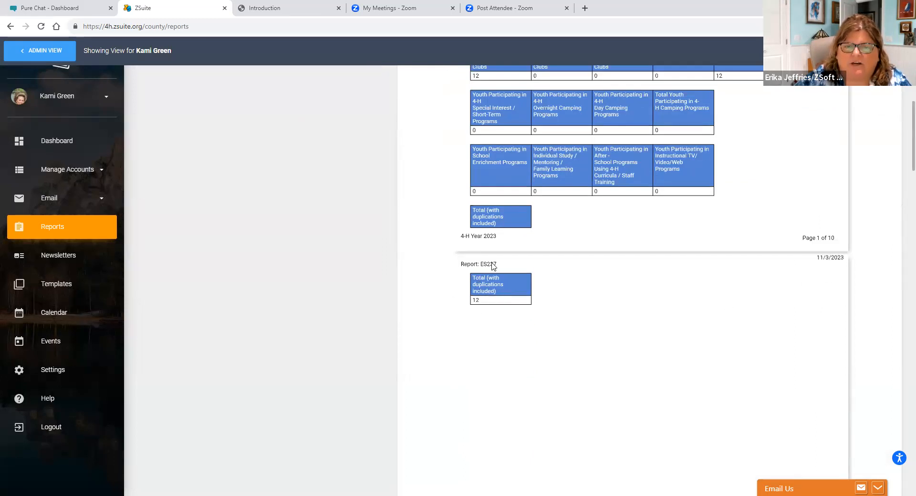
{"action": "scroll", "coordinate": [511, 300], "scroll_direction": "down", "scroll_amount": 5}
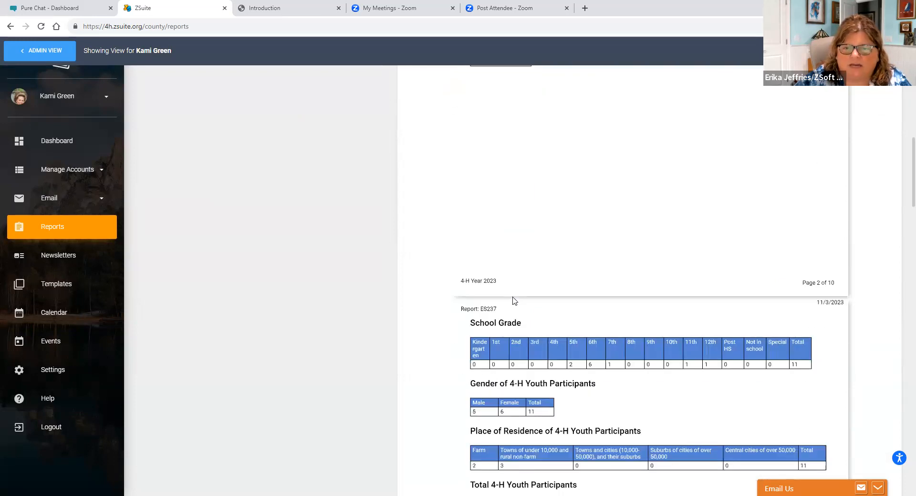
{"action": "scroll", "coordinate": [517, 292], "scroll_direction": "up", "scroll_amount": 3}
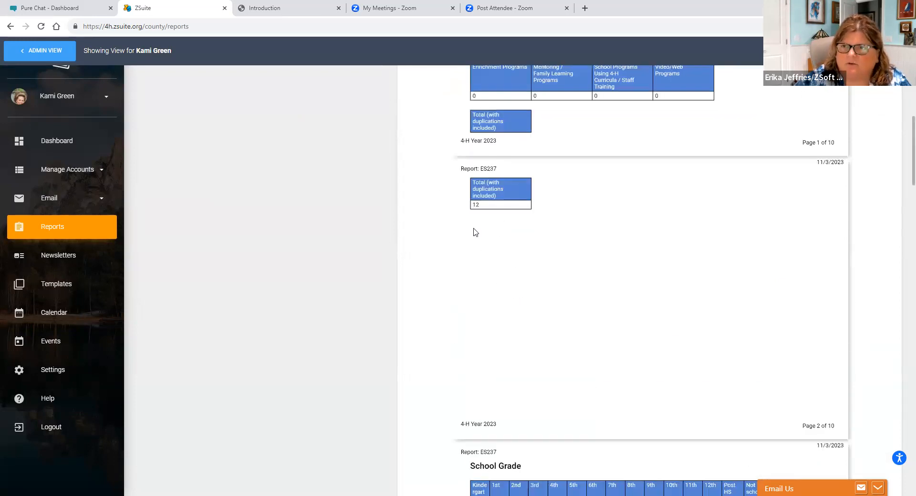
{"action": "scroll", "coordinate": [502, 253], "scroll_direction": "down", "scroll_amount": 4}
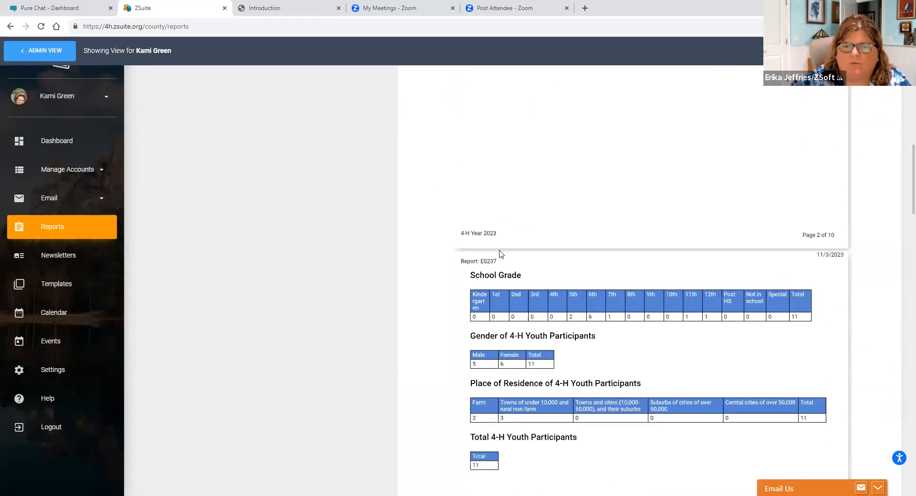
- Examine the remaining ES 237 report pages on ethnicity, race, volunteers and project enrollments through to the end
{"action": "scroll", "coordinate": [439, 239], "scroll_direction": "down", "scroll_amount": 3}
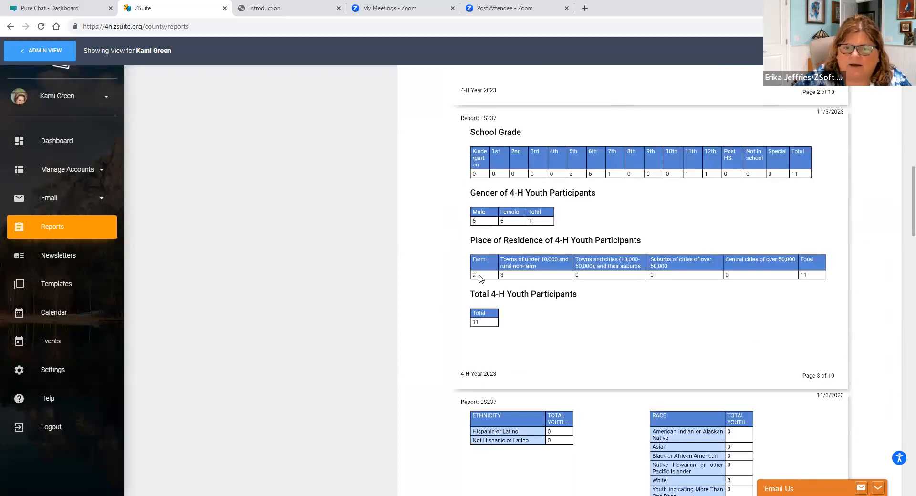
{"action": "scroll", "coordinate": [443, 304], "scroll_direction": "down", "scroll_amount": 4}
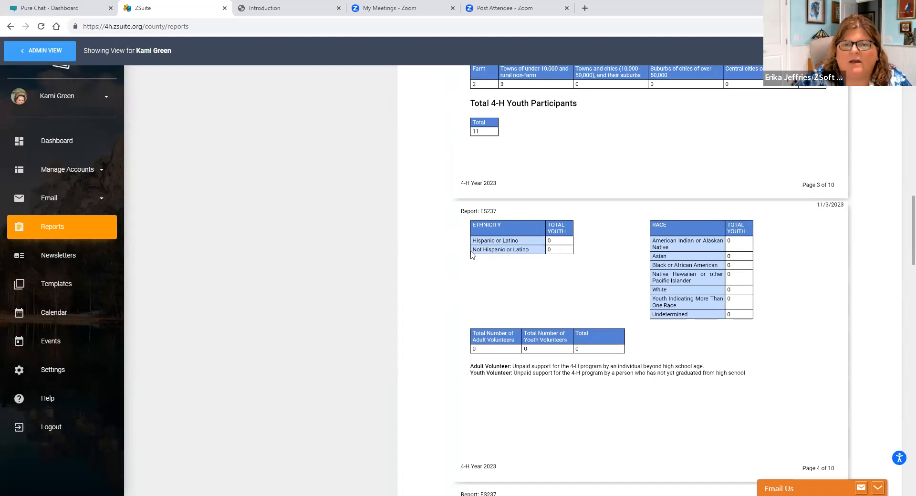
{"action": "scroll", "coordinate": [506, 266], "scroll_direction": "down", "scroll_amount": 1}
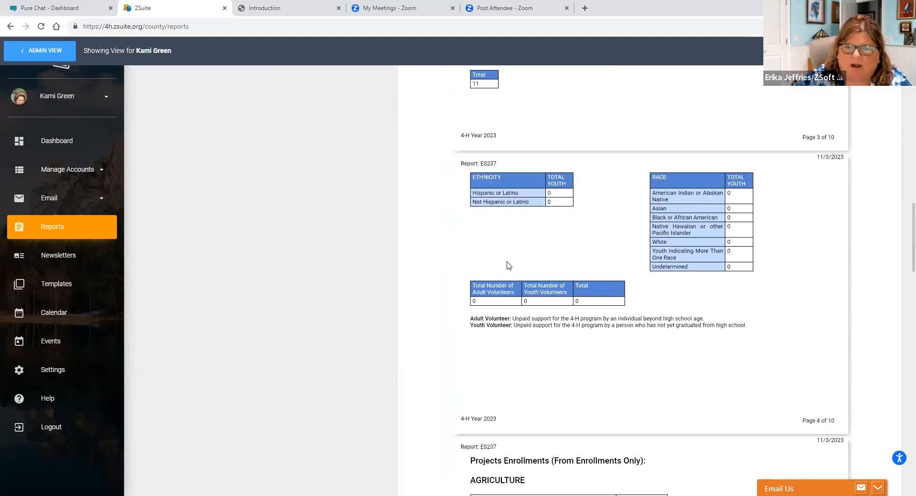
{"action": "scroll", "coordinate": [467, 309], "scroll_direction": "down", "scroll_amount": 2}
{"action": "scroll", "coordinate": [466, 309], "scroll_direction": "down", "scroll_amount": 6}
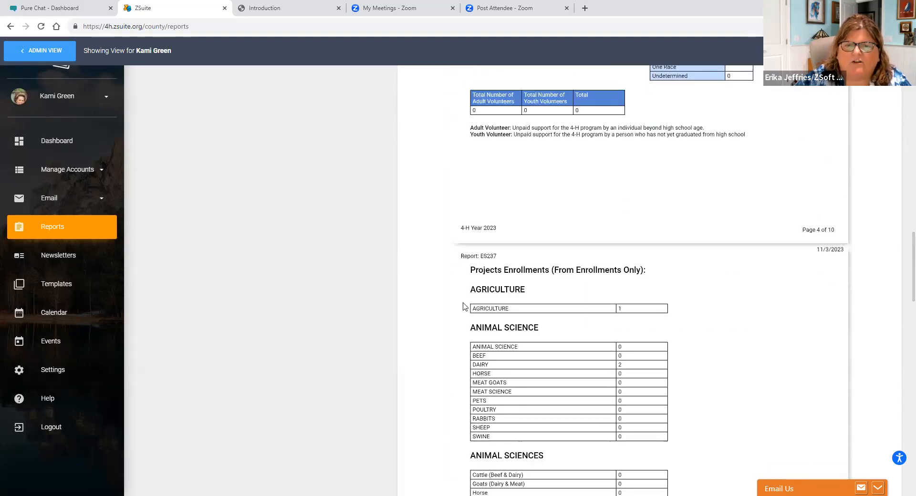
{"action": "scroll", "coordinate": [467, 309], "scroll_direction": "up", "scroll_amount": 1}
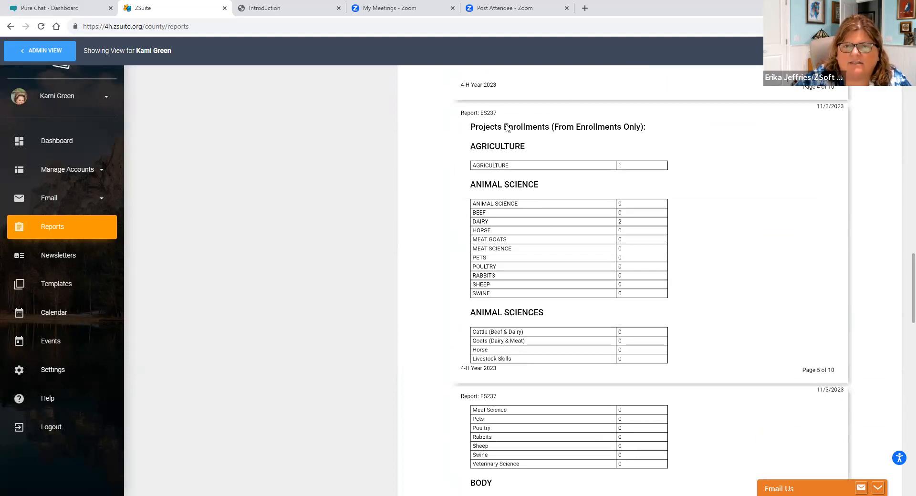
{"action": "scroll", "coordinate": [622, 217], "scroll_direction": "down", "scroll_amount": 4}
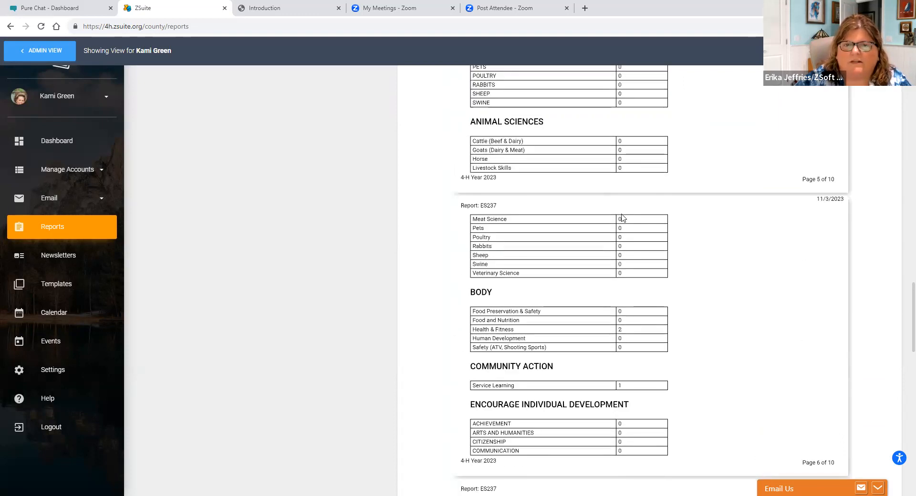
{"action": "scroll", "coordinate": [601, 212], "scroll_direction": "up", "scroll_amount": 3}
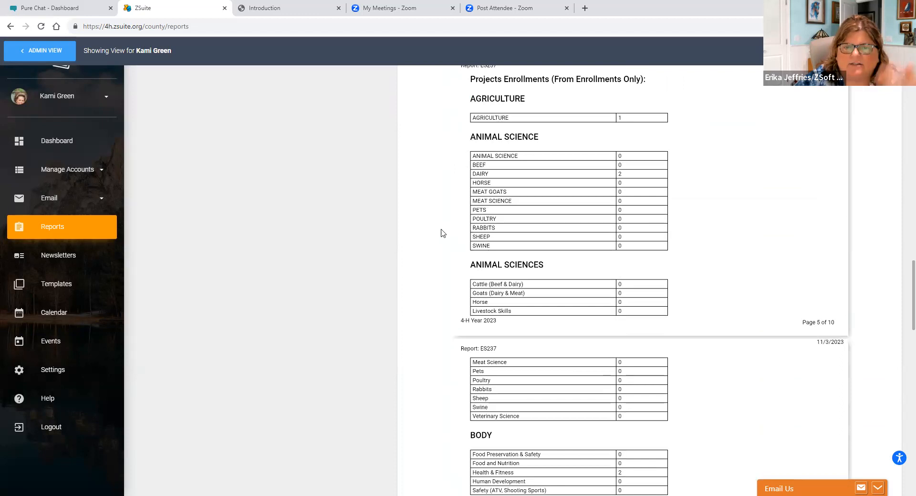
{"action": "scroll", "coordinate": [429, 248], "scroll_direction": "down", "scroll_amount": 3}
{"action": "scroll", "coordinate": [477, 244], "scroll_direction": "down", "scroll_amount": 10}
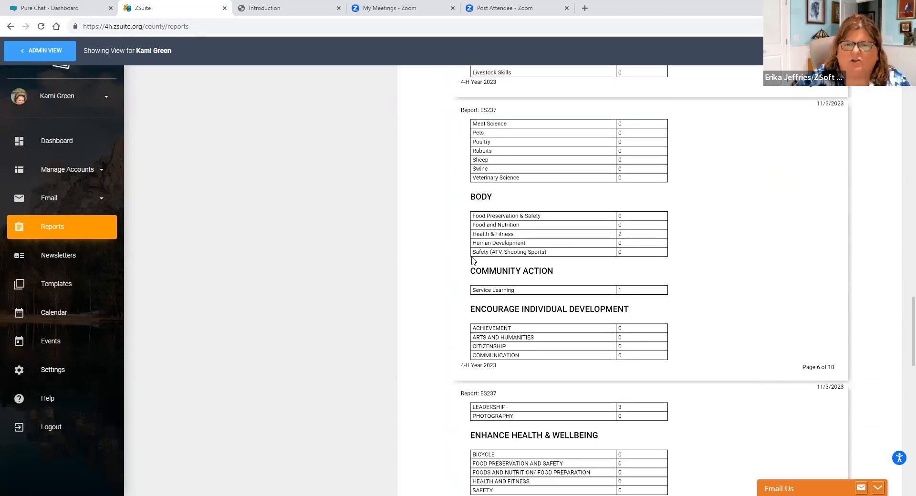
{"action": "scroll", "coordinate": [477, 248], "scroll_direction": "down", "scroll_amount": 11}
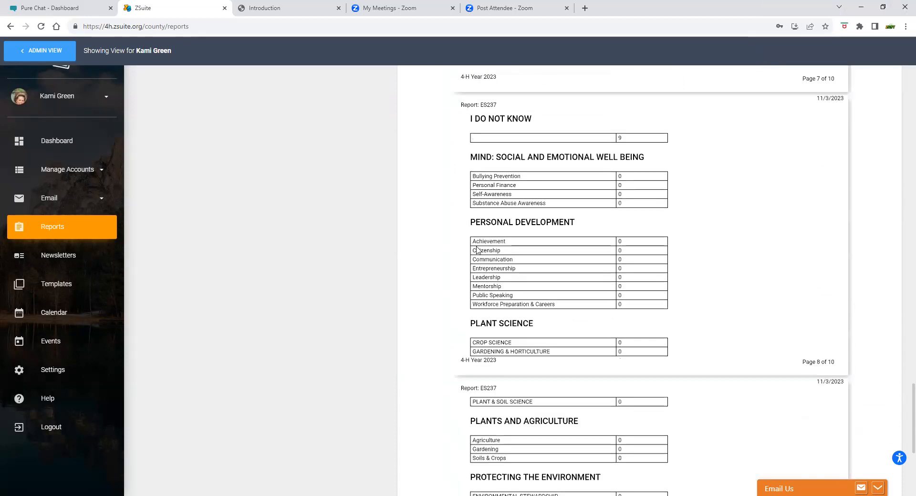
{"action": "scroll", "coordinate": [474, 257], "scroll_direction": "down", "scroll_amount": 2}
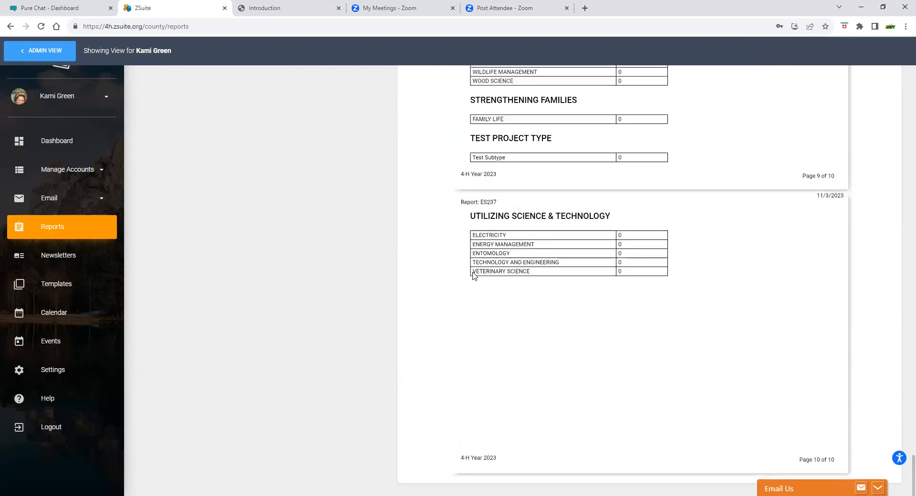
- Return to the start of the ES 237 report and check which years it can be run for, keeping 2023 - 2024
{"action": "scroll", "coordinate": [477, 268], "scroll_direction": "up", "scroll_amount": 11}
{"action": "scroll", "coordinate": [484, 267], "scroll_direction": "up", "scroll_amount": 20}
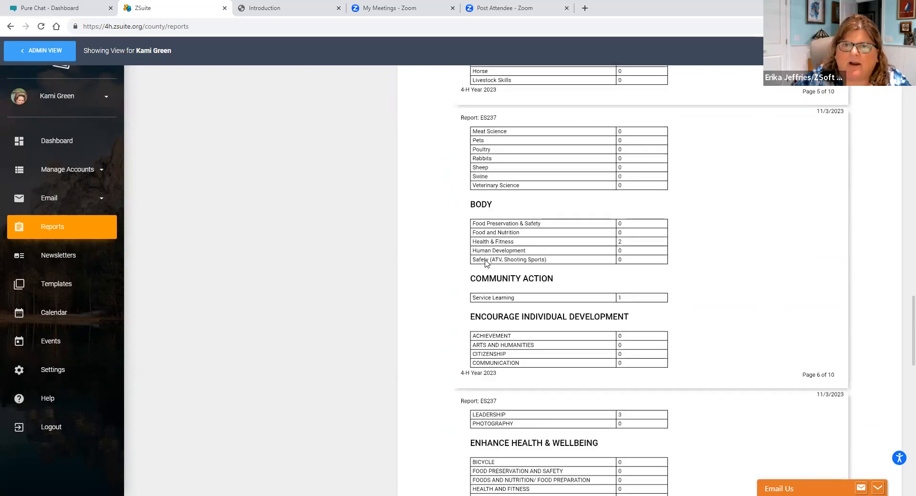
{"action": "scroll", "coordinate": [482, 271], "scroll_direction": "up", "scroll_amount": 4}
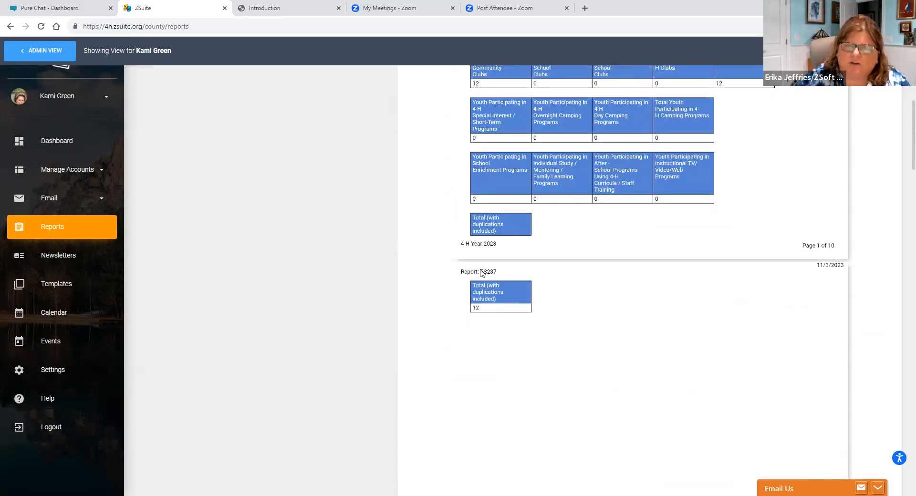
{"action": "scroll", "coordinate": [481, 276], "scroll_direction": "up", "scroll_amount": 5}
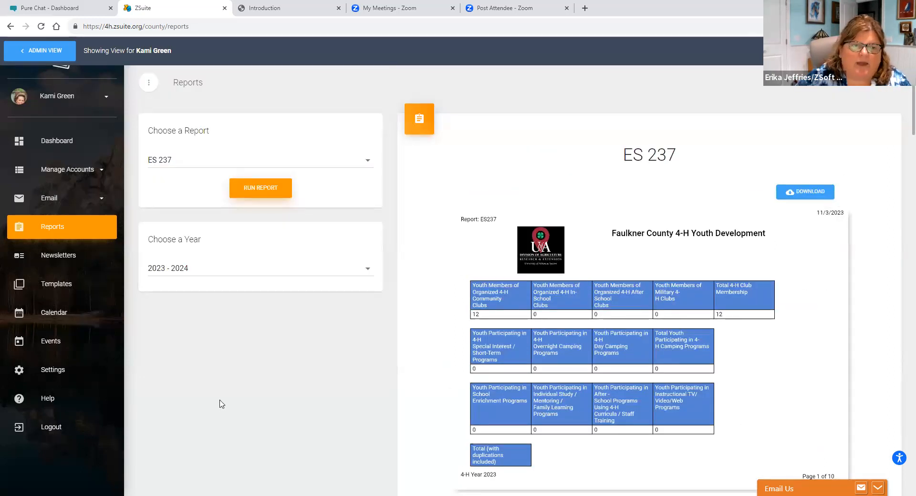
{"action": "left_click", "coordinate": [233, 271]}
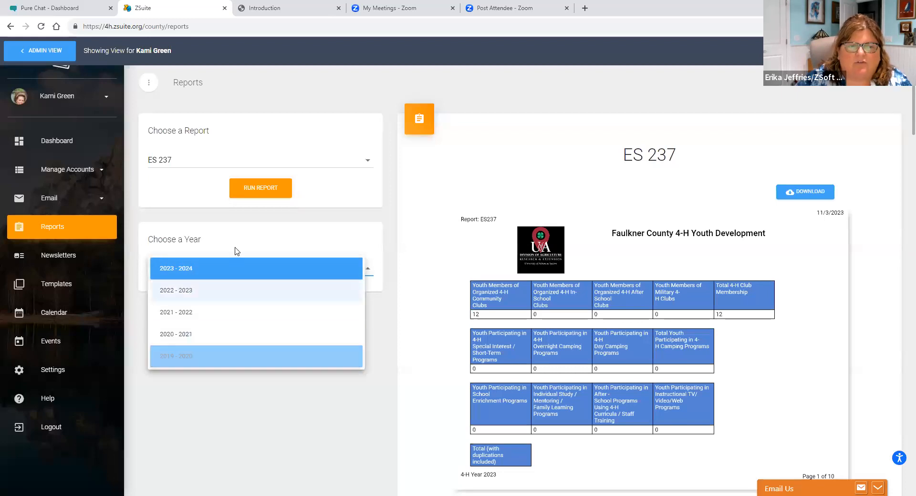
{"action": "left_click", "coordinate": [212, 247]}
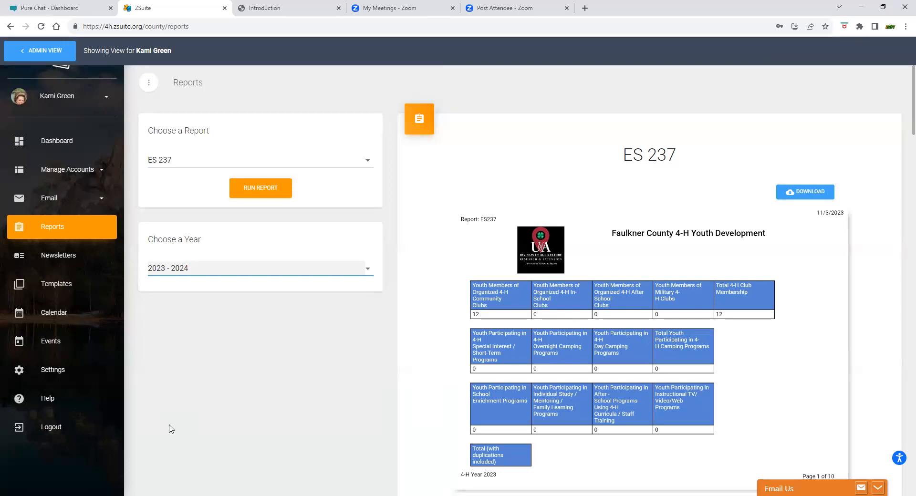
- Run the Club Leaders report for the Faulkner County 4-H Dog Training Club
{"action": "left_click", "coordinate": [162, 159]}
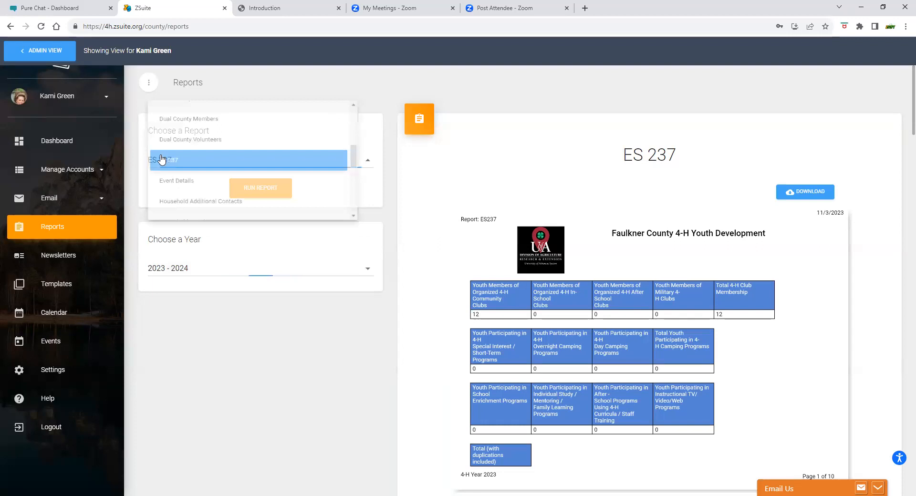
{"action": "scroll", "coordinate": [161, 159], "scroll_direction": "up", "scroll_amount": 5}
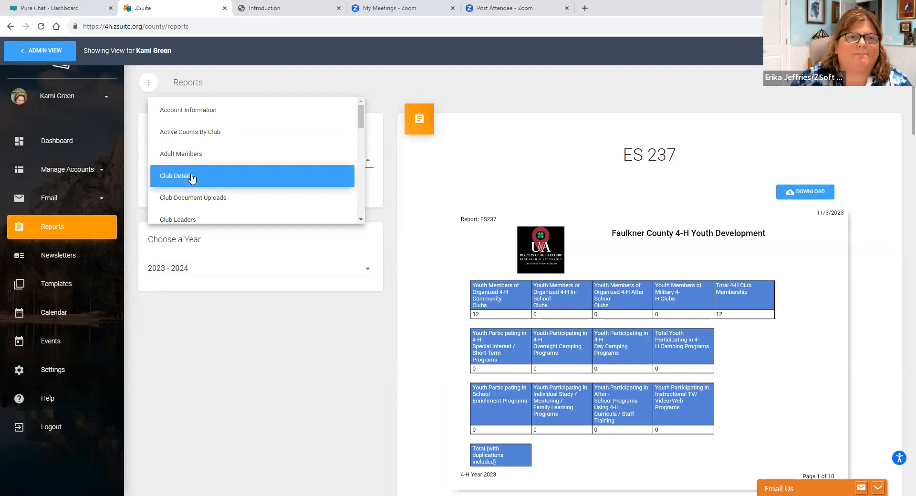
{"action": "left_click", "coordinate": [179, 218]}
{"action": "left_click", "coordinate": [166, 275]}
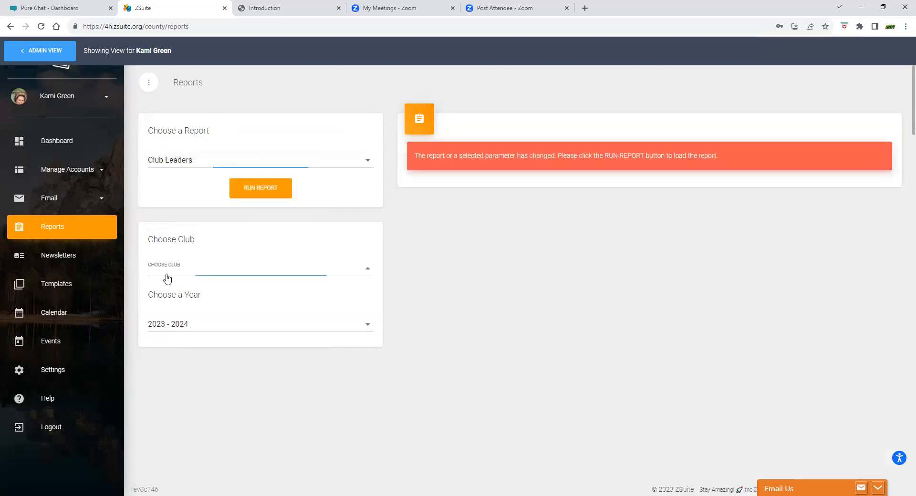
{"action": "left_click", "coordinate": [166, 226]}
{"action": "left_click", "coordinate": [429, 275]}
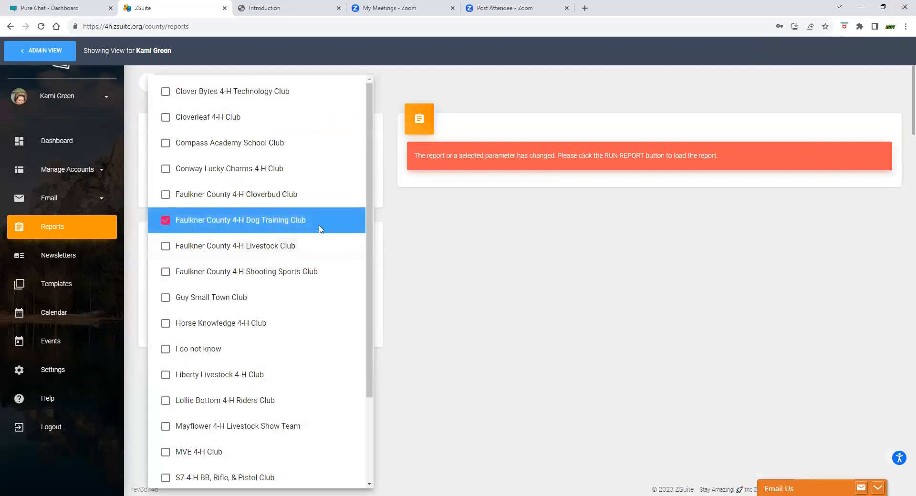
{"action": "left_click", "coordinate": [251, 187]}
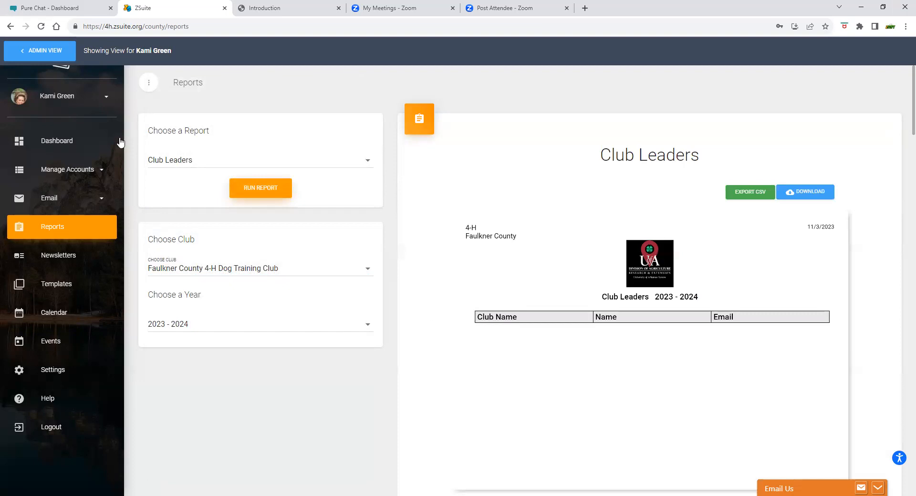
- Choose the Custom Report and set its data set to Enrollments
{"action": "left_click", "coordinate": [157, 158]}
{"action": "scroll", "coordinate": [174, 145], "scroll_direction": "down", "scroll_amount": 1}
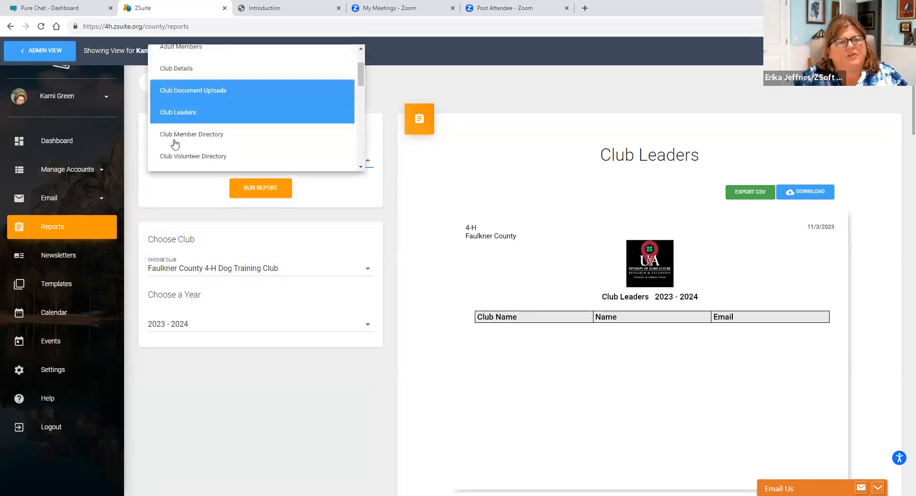
{"action": "scroll", "coordinate": [174, 145], "scroll_direction": "up", "scroll_amount": 1}
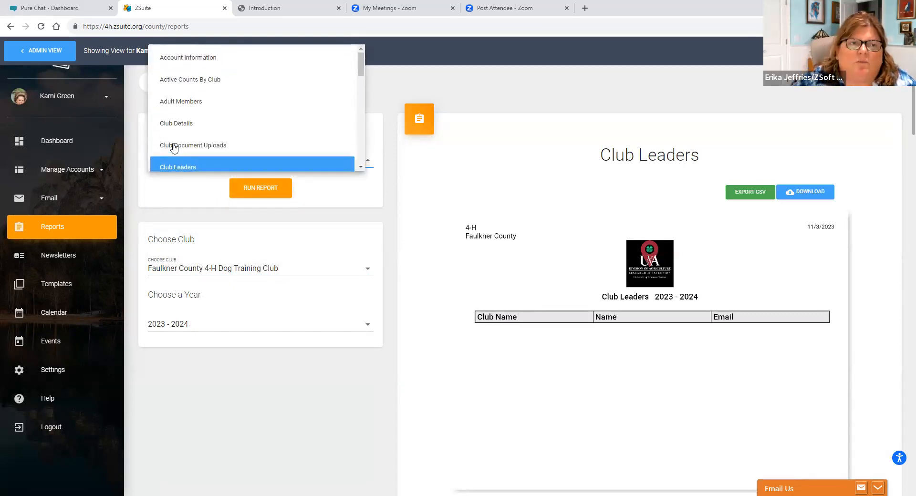
{"action": "scroll", "coordinate": [175, 134], "scroll_direction": "down", "scroll_amount": 2}
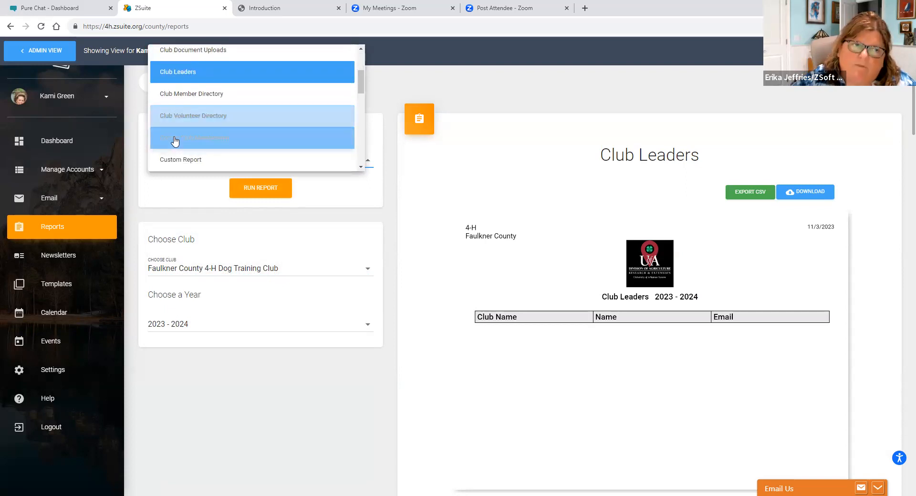
{"action": "left_click", "coordinate": [175, 163]}
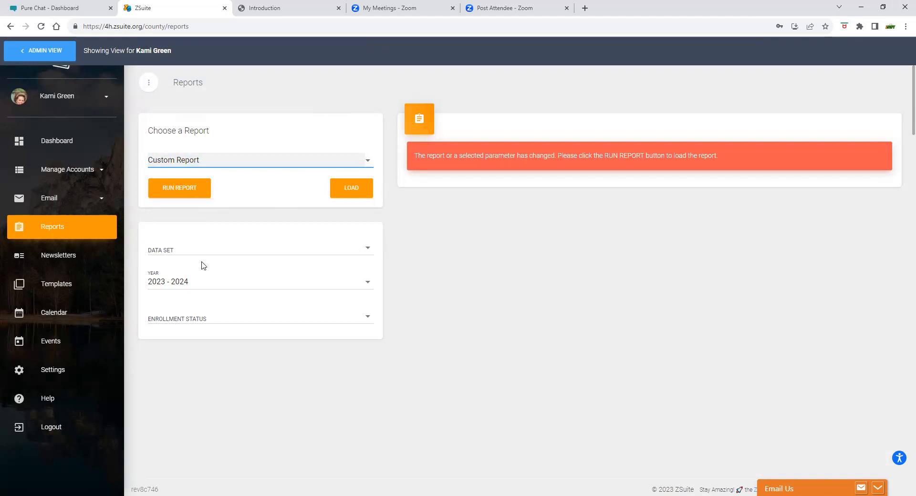
{"action": "left_click", "coordinate": [206, 248]}
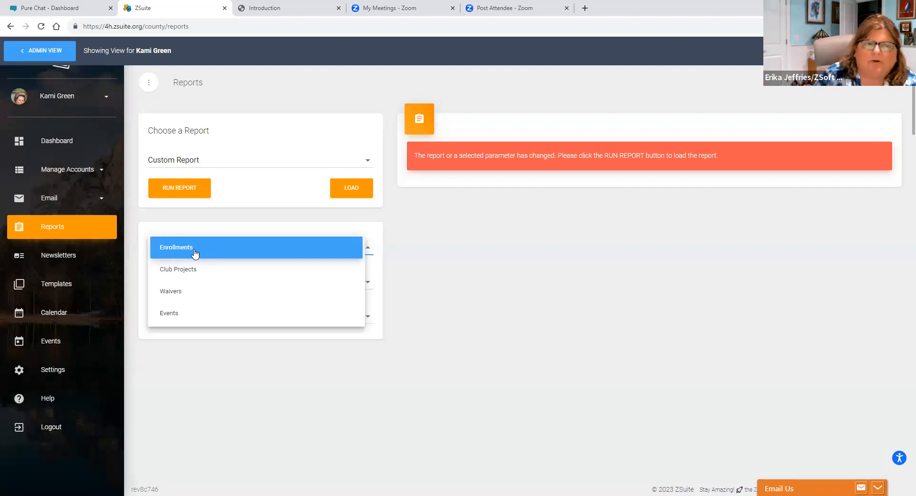
{"action": "left_click", "coordinate": [168, 252]}
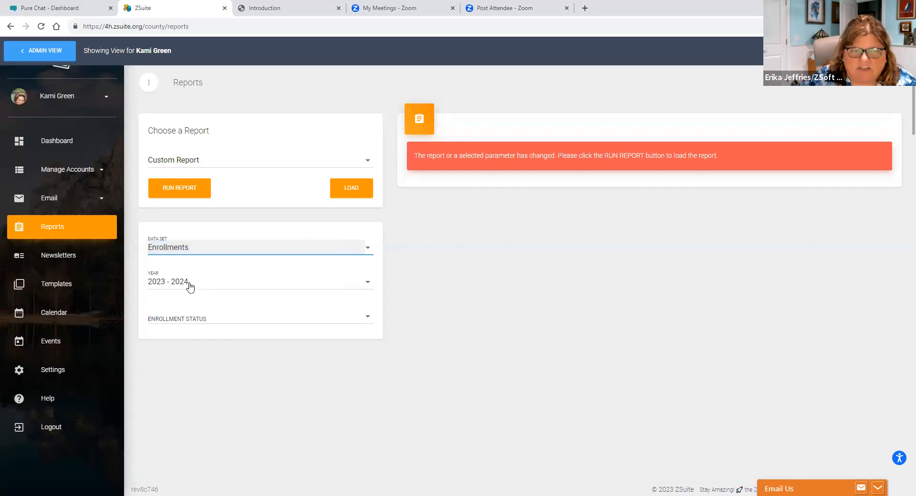
- Set the enrollment status to Active, In Progress and Pending Approval and run the custom report
{"action": "left_click", "coordinate": [183, 320]}
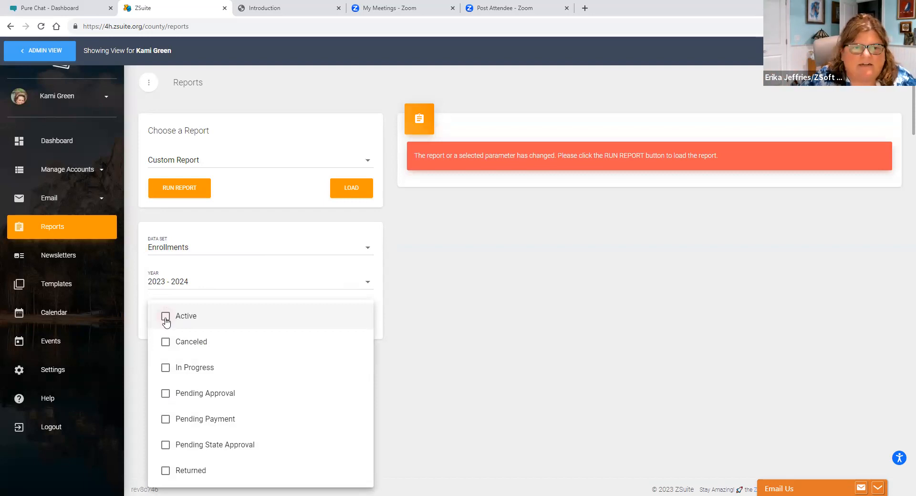
{"action": "left_click", "coordinate": [166, 317]}
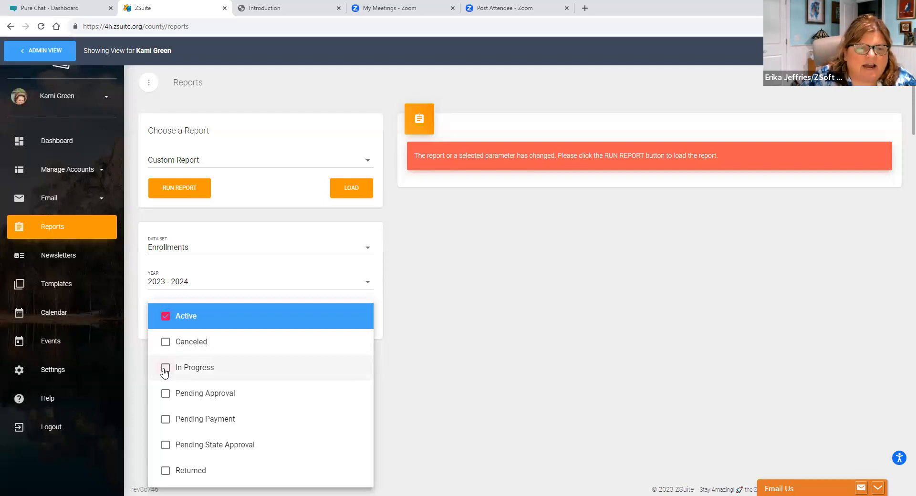
{"action": "left_click", "coordinate": [165, 368]}
{"action": "left_click", "coordinate": [165, 342]}
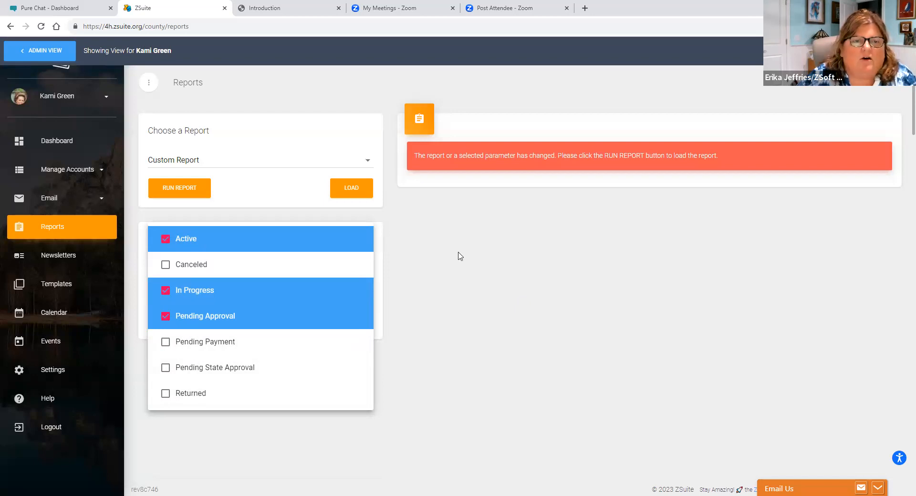
{"action": "left_click", "coordinate": [172, 187]}
{"action": "left_click", "coordinate": [172, 187]}
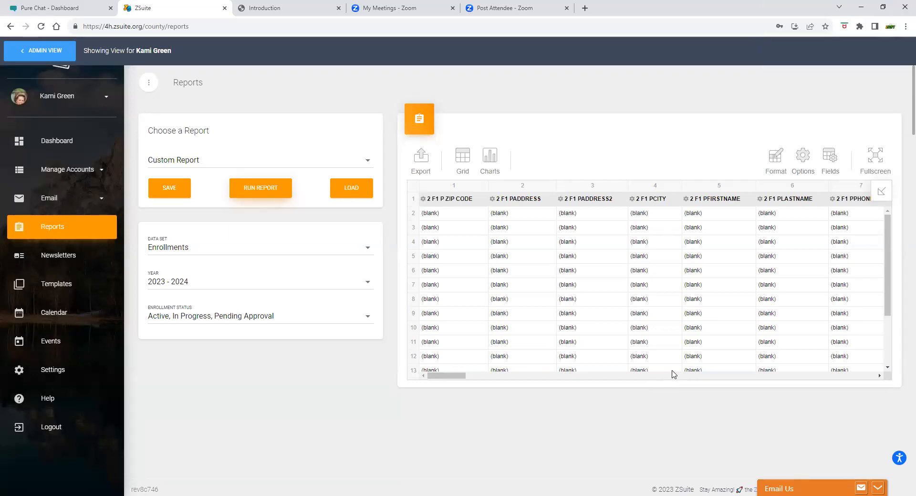
- Review the custom report's available fields and deselect all of them at once
{"action": "left_click", "coordinate": [827, 170]}
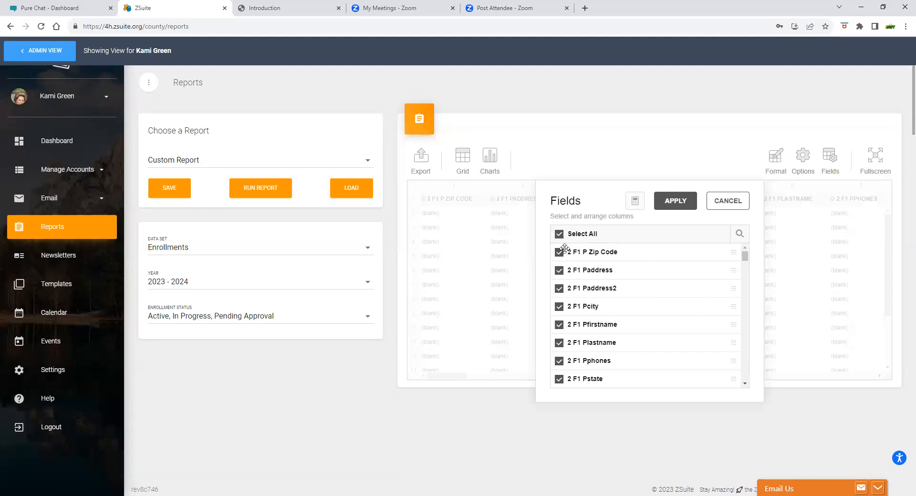
{"action": "scroll", "coordinate": [597, 291], "scroll_direction": "down", "scroll_amount": 5}
{"action": "scroll", "coordinate": [599, 302], "scroll_direction": "up", "scroll_amount": 5}
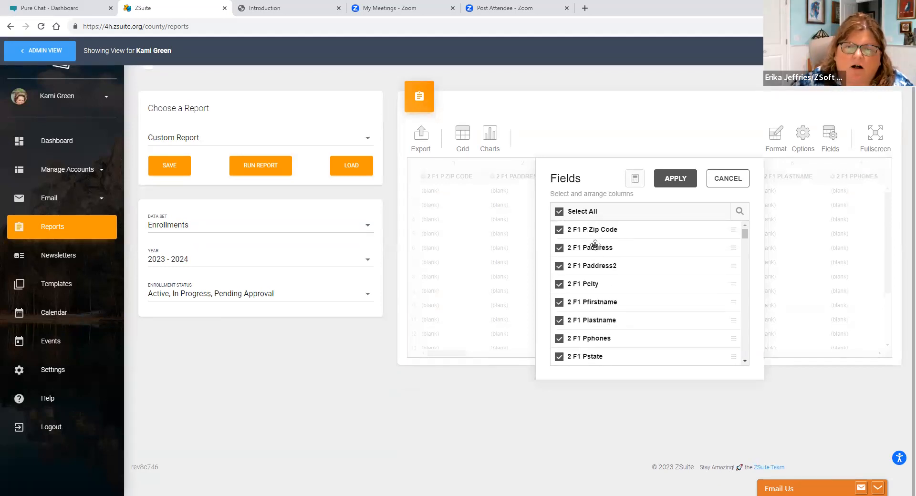
{"action": "scroll", "coordinate": [594, 257], "scroll_direction": "down", "scroll_amount": 8}
{"action": "scroll", "coordinate": [594, 265], "scroll_direction": "up", "scroll_amount": 8}
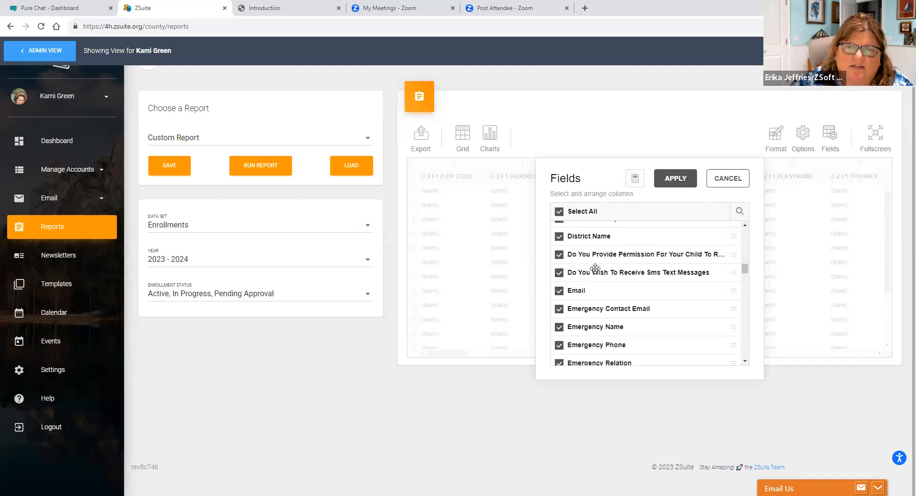
{"action": "left_click", "coordinate": [559, 212]}
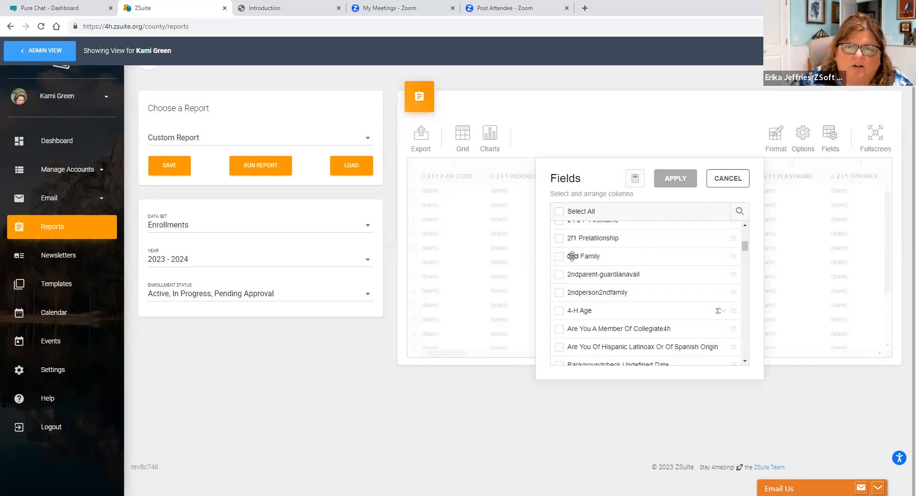
{"action": "scroll", "coordinate": [578, 292], "scroll_direction": "up", "scroll_amount": 5}
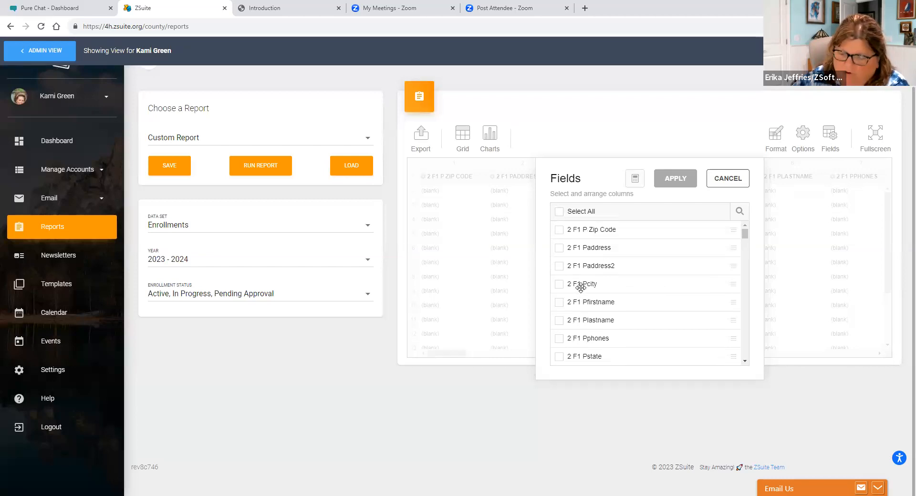
- Include the First Name and Last Name fields in the custom report
{"action": "scroll", "coordinate": [580, 291], "scroll_direction": "down", "scroll_amount": 4}
{"action": "scroll", "coordinate": [579, 294], "scroll_direction": "down", "scroll_amount": 2}
{"action": "scroll", "coordinate": [578, 293], "scroll_direction": "down", "scroll_amount": 5}
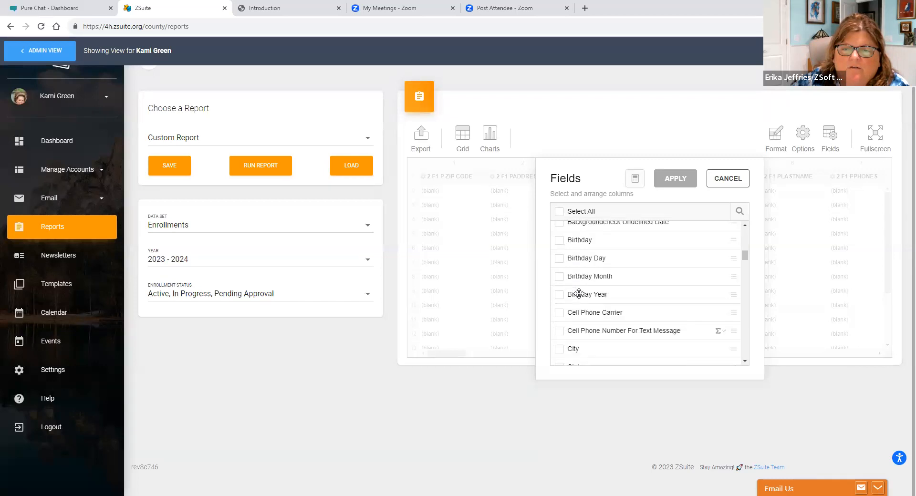
{"action": "scroll", "coordinate": [578, 293], "scroll_direction": "down", "scroll_amount": 6}
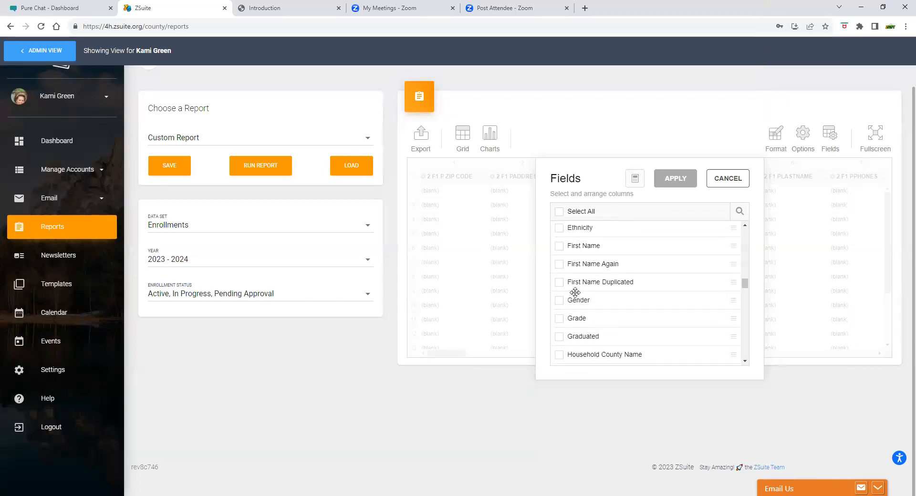
{"action": "left_click", "coordinate": [560, 247]}
{"action": "scroll", "coordinate": [572, 267], "scroll_direction": "down", "scroll_amount": 5}
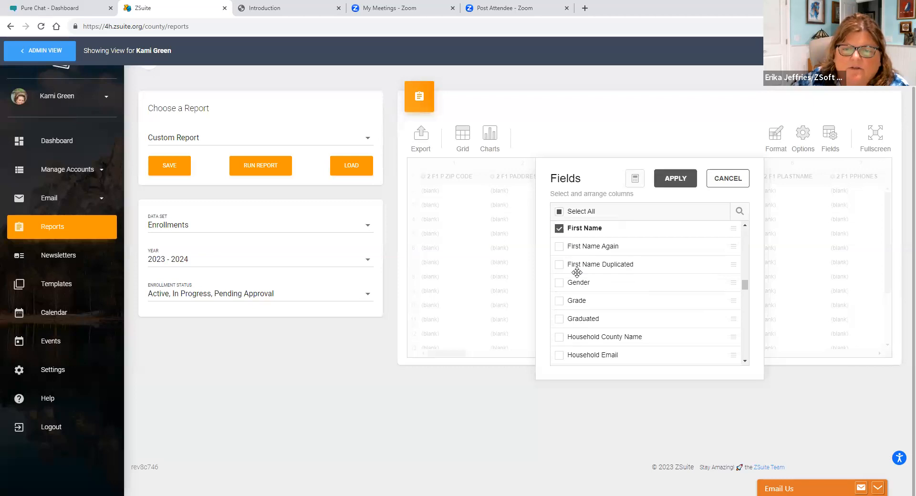
{"action": "scroll", "coordinate": [578, 273], "scroll_direction": "down", "scroll_amount": 1}
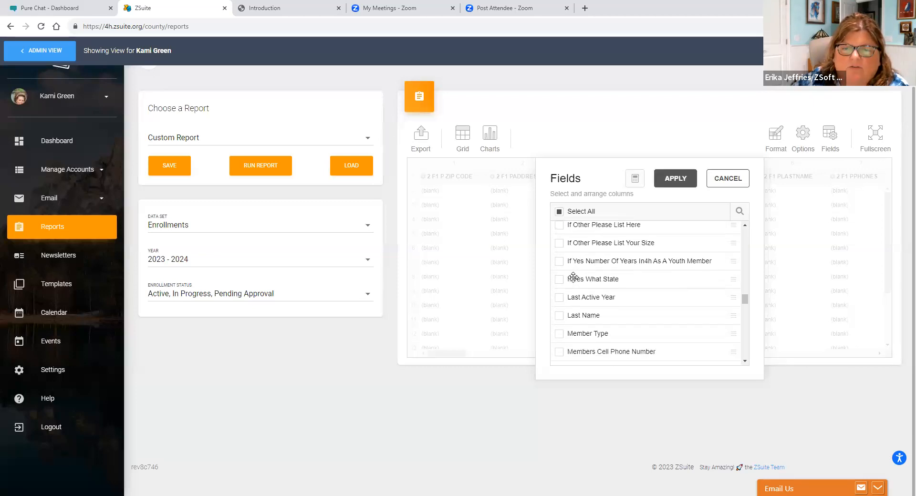
{"action": "left_click", "coordinate": [559, 316]}
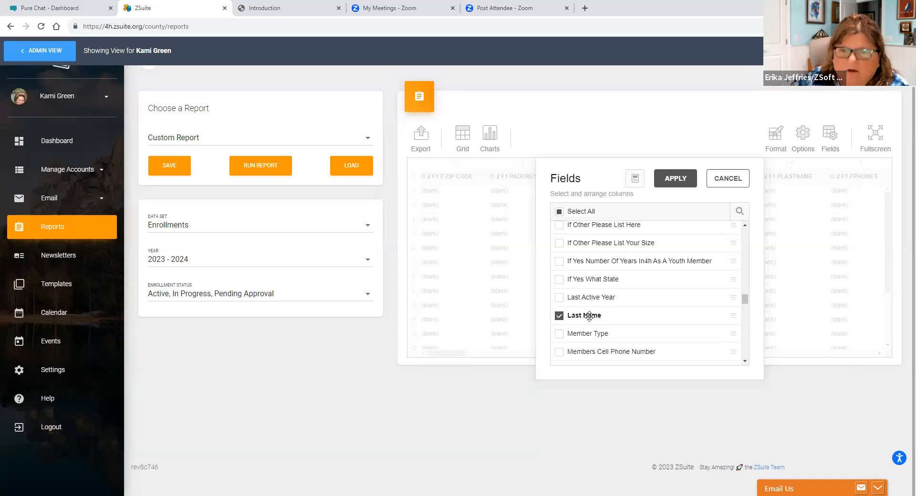
- Add the Phone Number field to the custom report's selected columns
{"action": "scroll", "coordinate": [589, 316], "scroll_direction": "down", "scroll_amount": 8}
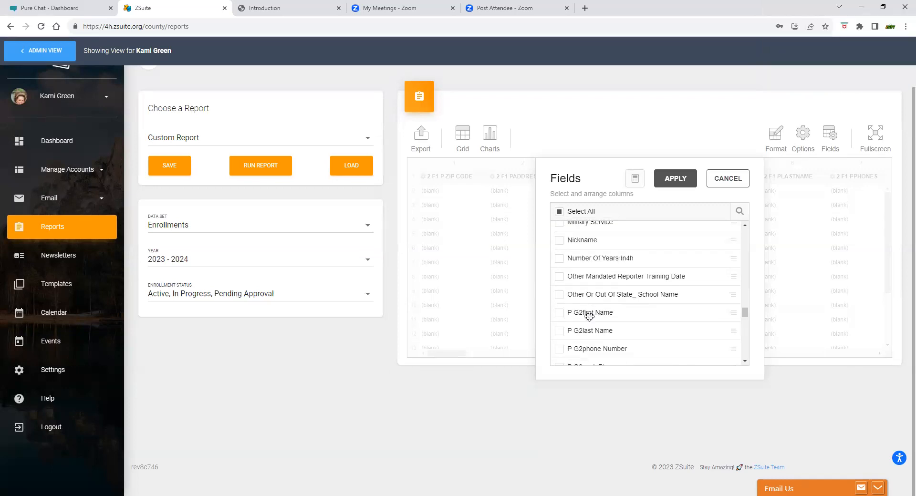
{"action": "scroll", "coordinate": [590, 316], "scroll_direction": "down", "scroll_amount": 2}
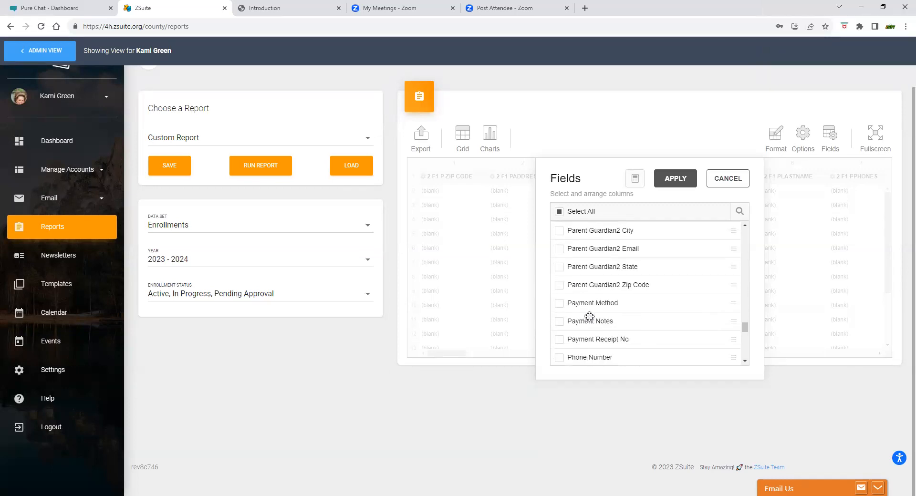
{"action": "scroll", "coordinate": [582, 315], "scroll_direction": "down", "scroll_amount": 1}
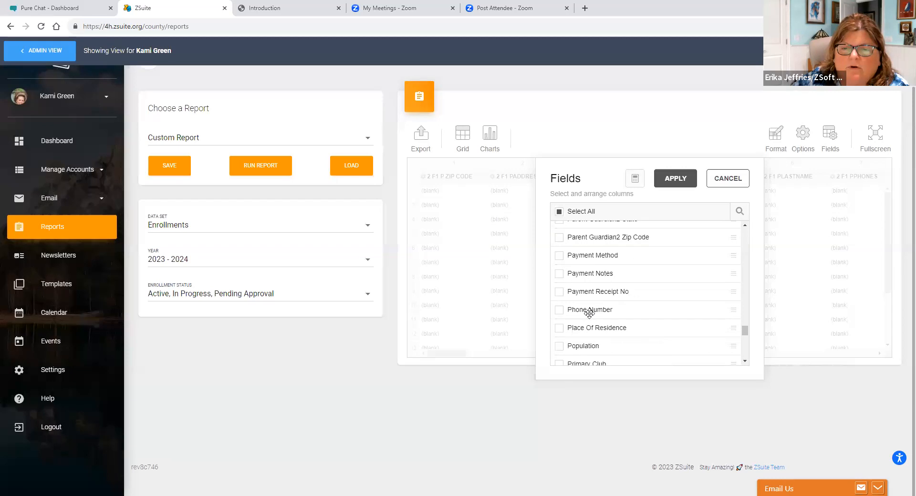
{"action": "left_click", "coordinate": [560, 310]}
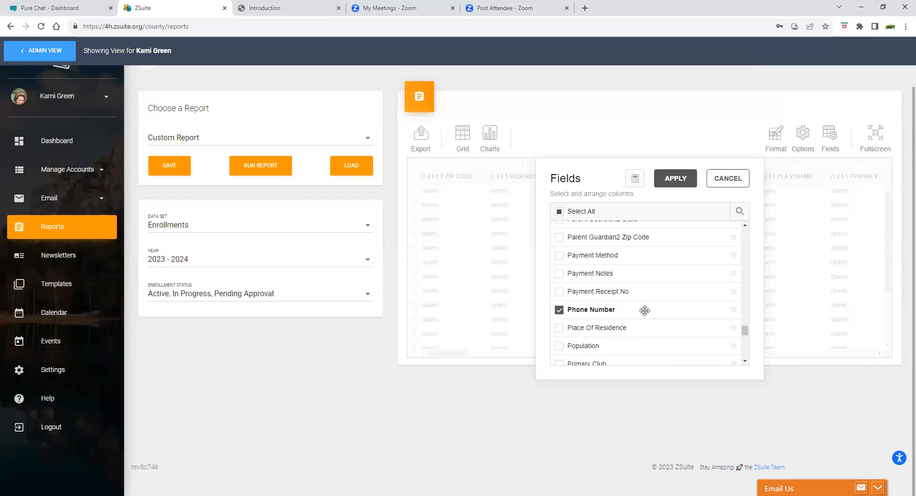
- Add the Email field to the custom report's selected columns
{"action": "scroll", "coordinate": [641, 310], "scroll_direction": "up", "scroll_amount": 10}
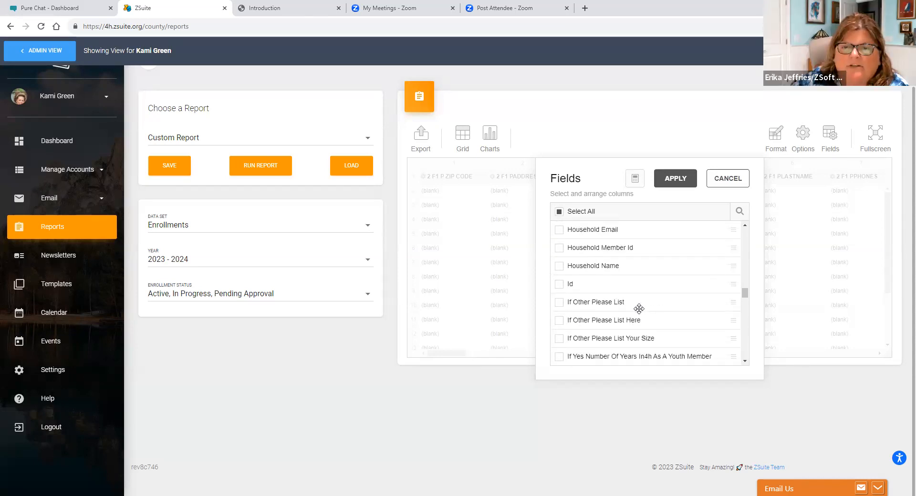
{"action": "scroll", "coordinate": [638, 309], "scroll_direction": "up", "scroll_amount": 10}
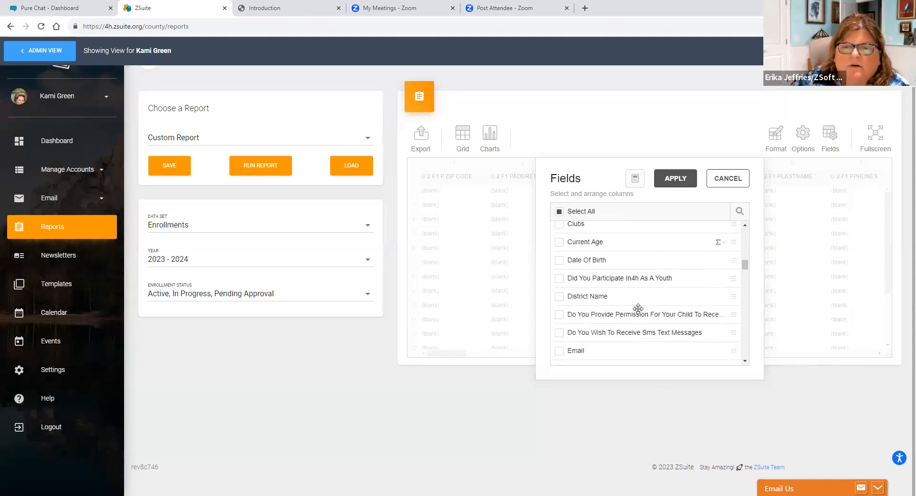
{"action": "scroll", "coordinate": [638, 309], "scroll_direction": "down", "scroll_amount": 5}
{"action": "scroll", "coordinate": [634, 313], "scroll_direction": "up", "scroll_amount": 2}
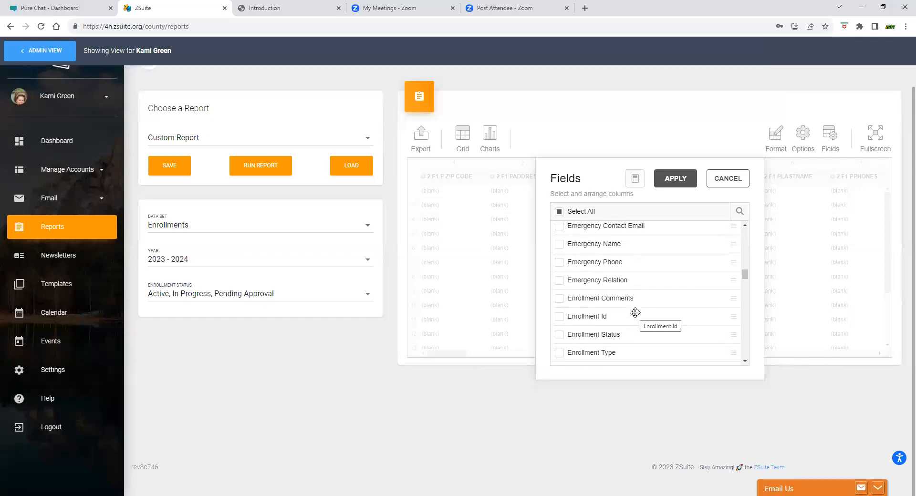
{"action": "scroll", "coordinate": [635, 313], "scroll_direction": "up", "scroll_amount": 1}
{"action": "left_click", "coordinate": [559, 256]}
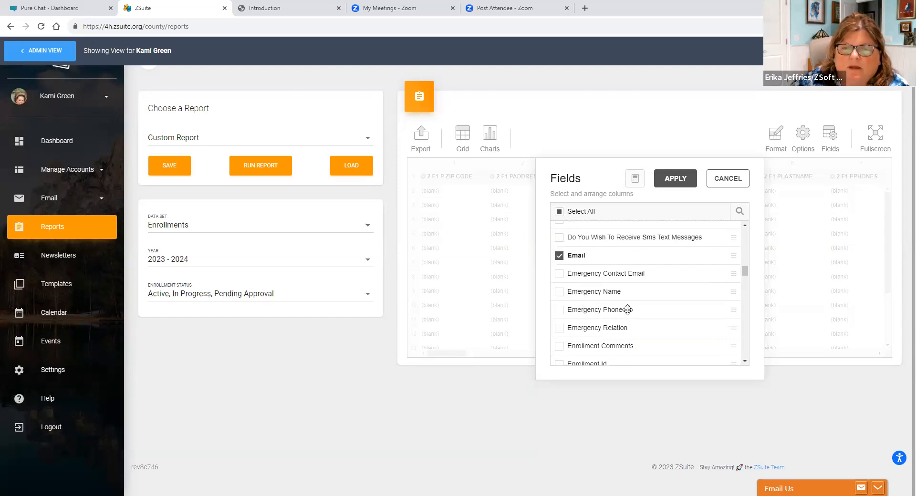
- Include the 2 F1 P Zip Code, 2 F1 Paddress, 2 F1 Paddress2 and 2 F1 Pcity fields in the report
{"action": "scroll", "coordinate": [627, 310], "scroll_direction": "down", "scroll_amount": 5}
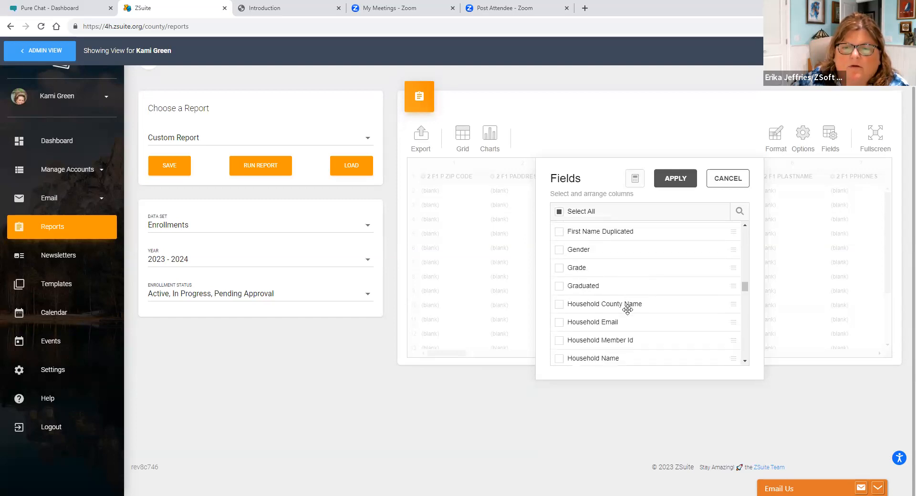
{"action": "scroll", "coordinate": [627, 310], "scroll_direction": "down", "scroll_amount": 6}
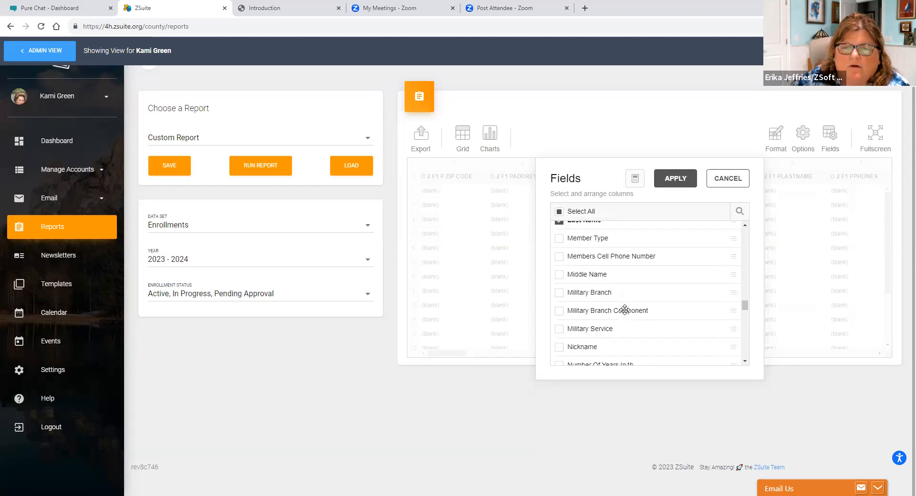
{"action": "scroll", "coordinate": [625, 309], "scroll_direction": "down", "scroll_amount": 2}
{"action": "scroll", "coordinate": [623, 308], "scroll_direction": "up", "scroll_amount": 15}
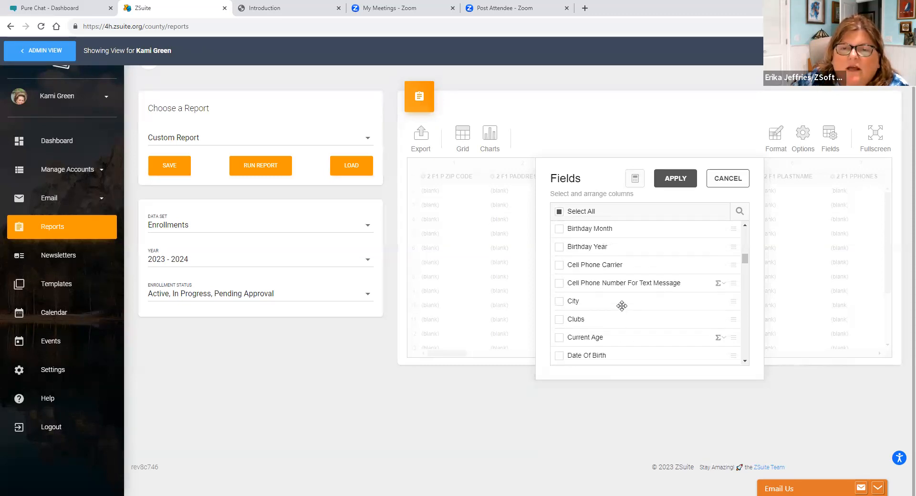
{"action": "scroll", "coordinate": [621, 306], "scroll_direction": "up", "scroll_amount": 5}
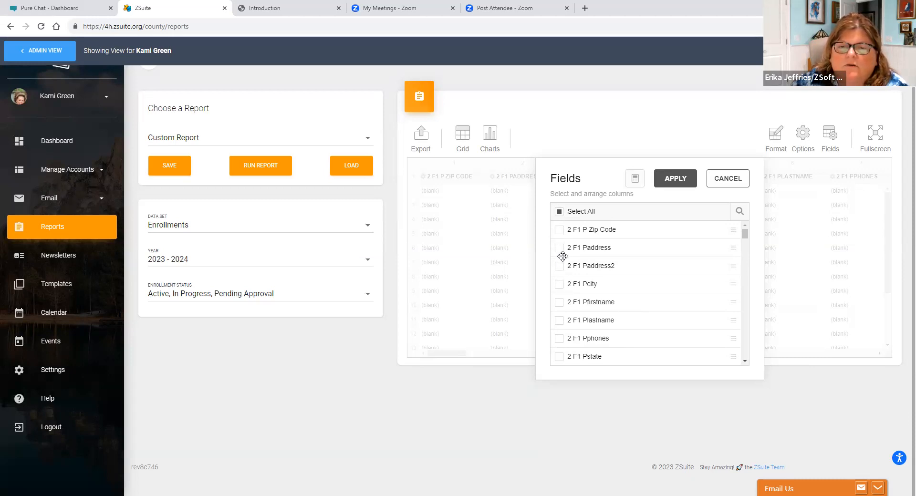
{"action": "left_click", "coordinate": [560, 249]}
{"action": "left_click", "coordinate": [559, 267]}
{"action": "left_click", "coordinate": [559, 284]}
{"action": "left_click", "coordinate": [560, 231]}
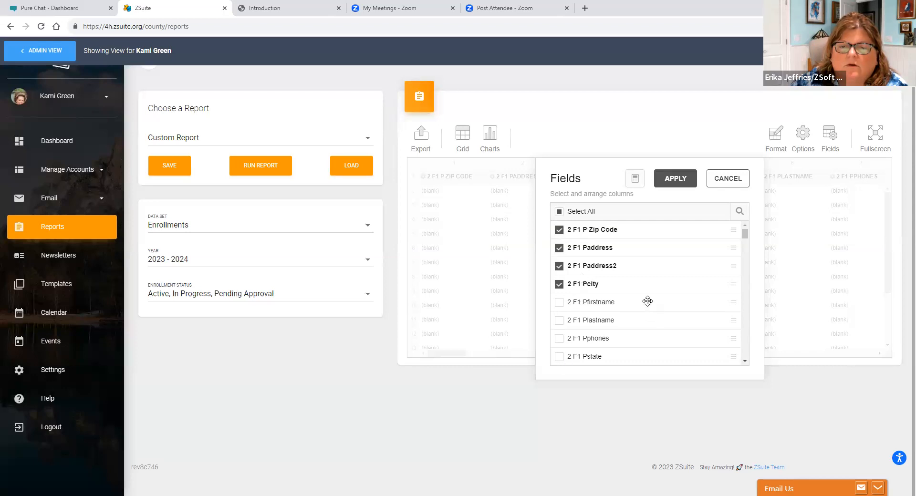
- Include the Birthday field and apply the field selection to the custom report
{"action": "scroll", "coordinate": [640, 296], "scroll_direction": "down", "scroll_amount": 1}
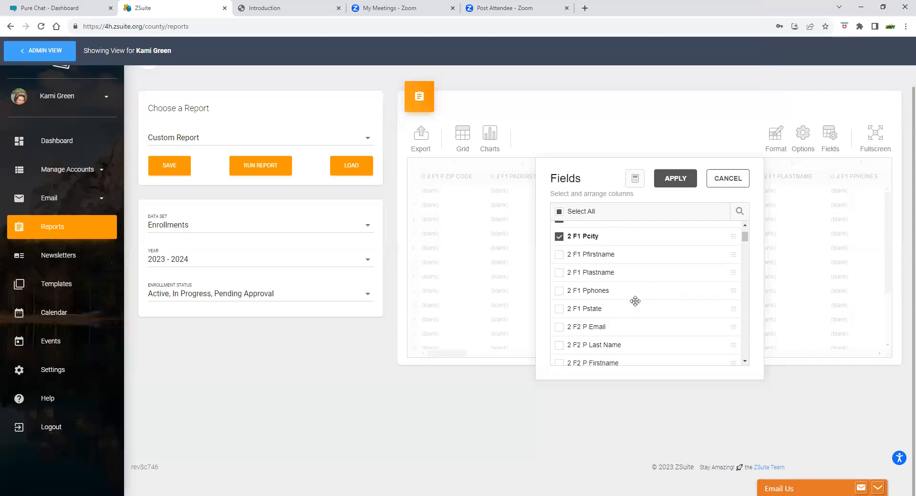
{"action": "scroll", "coordinate": [639, 297], "scroll_direction": "down", "scroll_amount": 5}
{"action": "scroll", "coordinate": [563, 298], "scroll_direction": "up", "scroll_amount": 1}
{"action": "scroll", "coordinate": [561, 310], "scroll_direction": "down", "scroll_amount": 1}
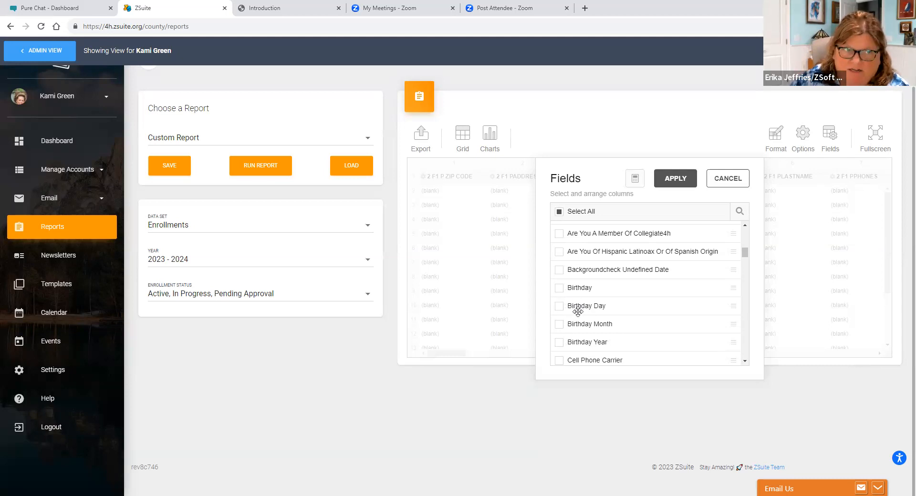
{"action": "left_click", "coordinate": [560, 288]}
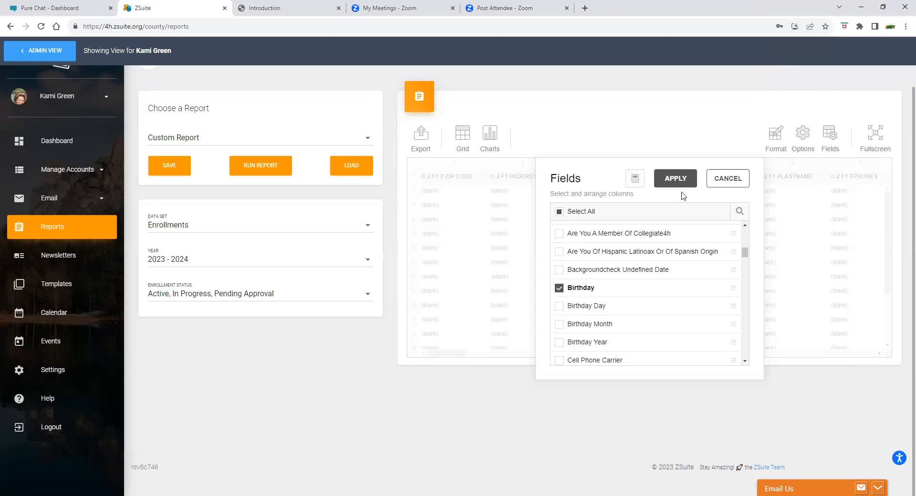
{"action": "left_click", "coordinate": [675, 179]}
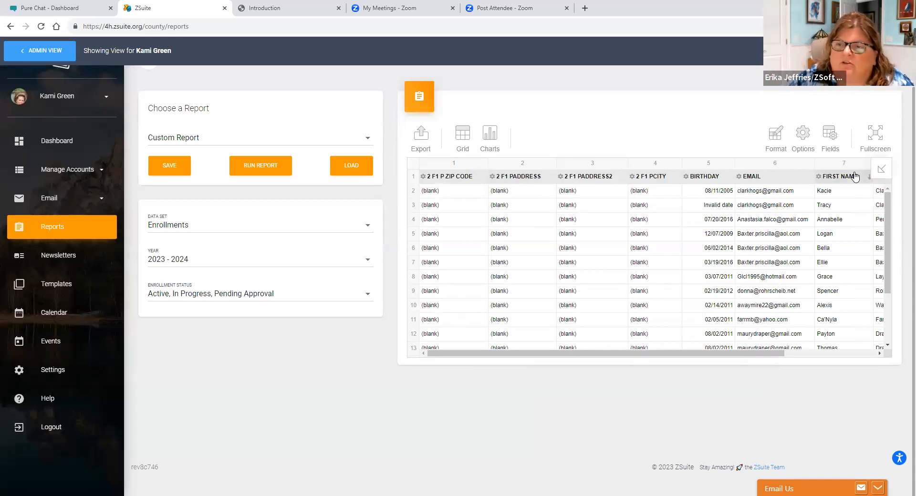
{"action": "left_click", "coordinate": [829, 139]}
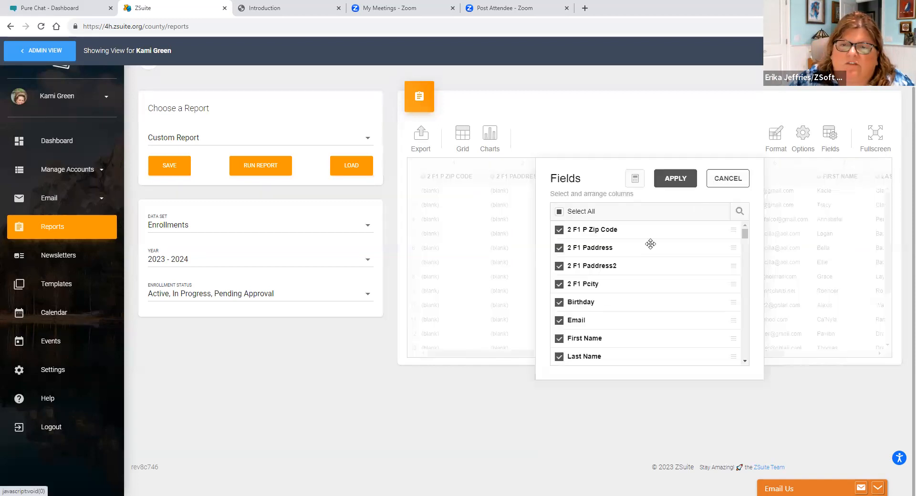
{"action": "left_click_drag", "start_coordinate": [615, 302], "coordinate": [617, 258]}
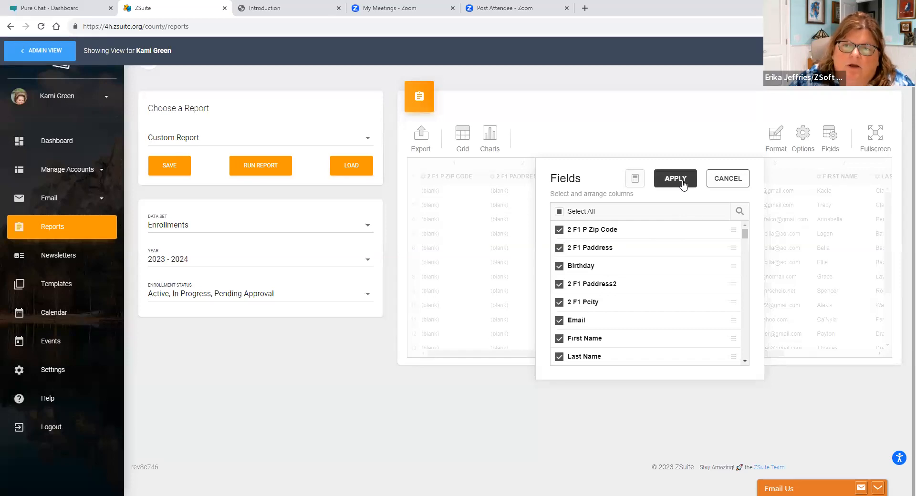
{"action": "left_click", "coordinate": [723, 187]}
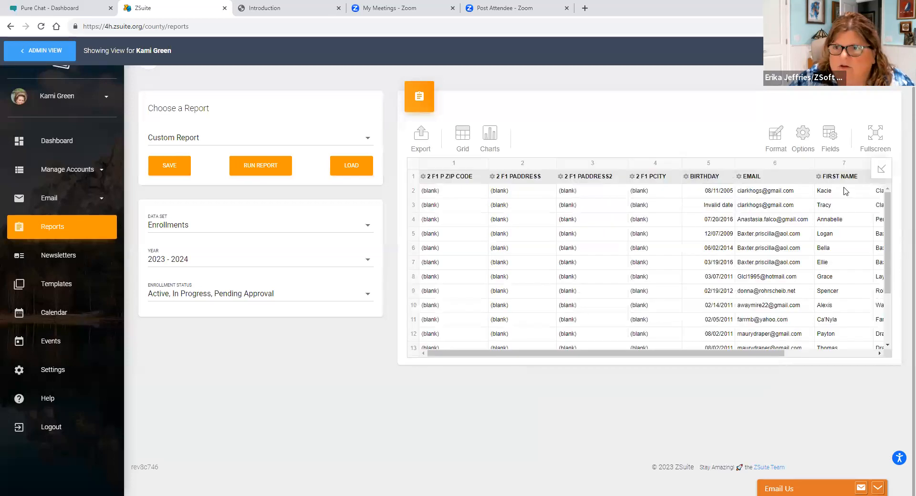
- Reorder the report grid so First Name is the first column and Email the second
{"action": "left_click_drag", "start_coordinate": [849, 183], "coordinate": [427, 176]}
{"action": "left_click_drag", "start_coordinate": [836, 179], "coordinate": [526, 179]}
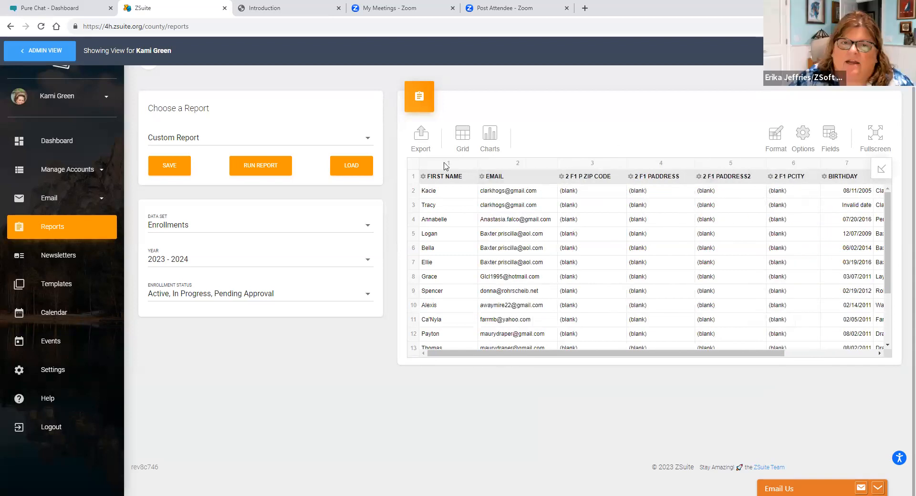
- Look over the export formats and remaining columns, and export the custom report to Excel
{"action": "mouse_move", "coordinate": [422, 152]}
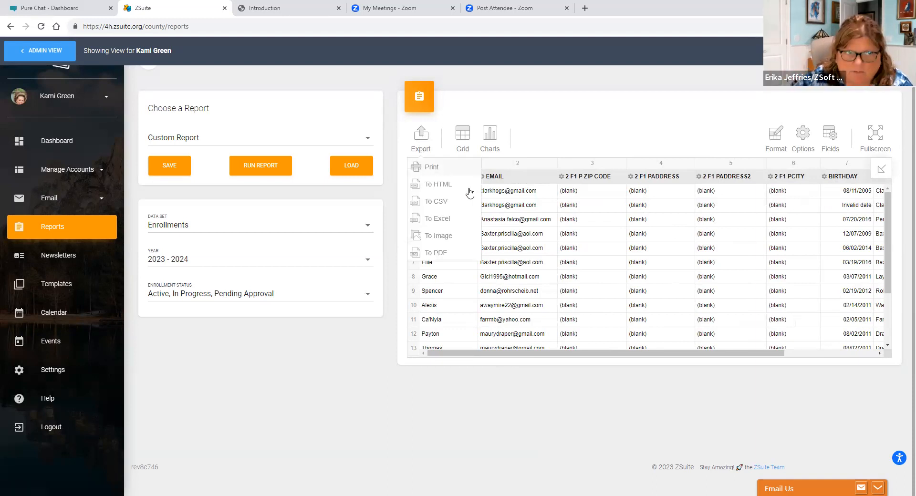
{"action": "mouse_move", "coordinate": [457, 190]}
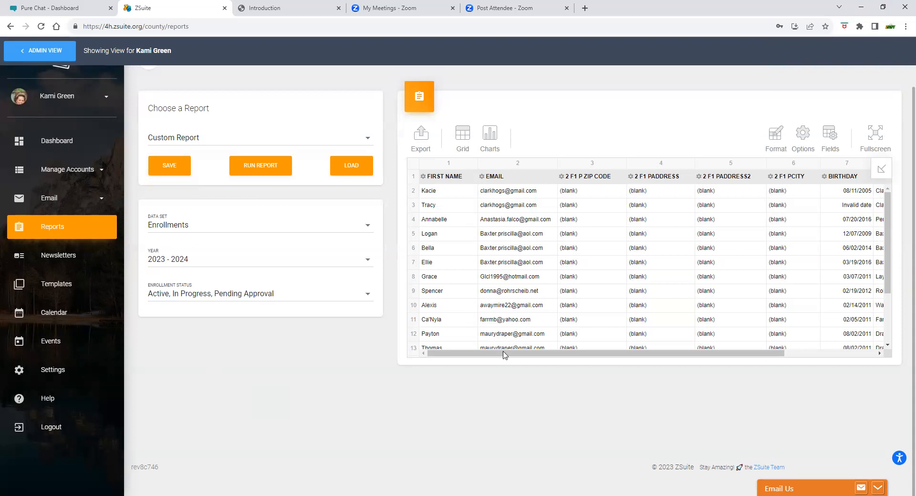
{"action": "left_click_drag", "start_coordinate": [502, 355], "coordinate": [554, 363]}
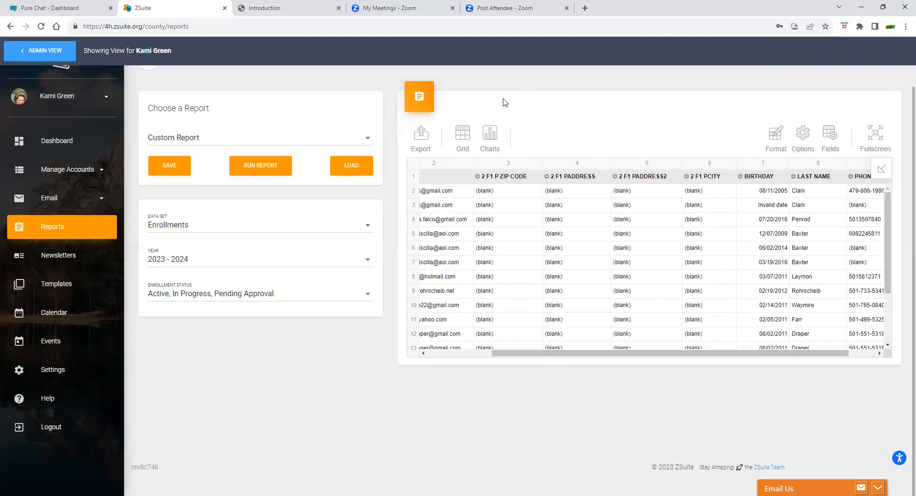
{"action": "mouse_move", "coordinate": [421, 139]}
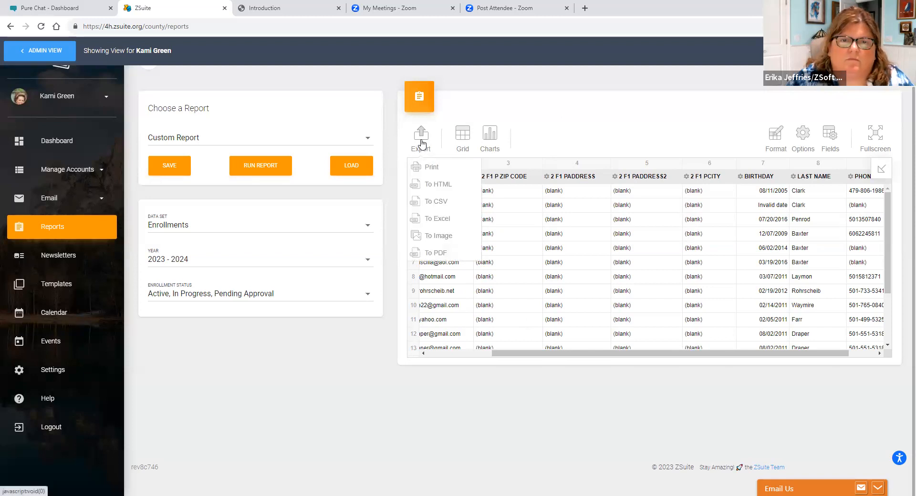
{"action": "left_click", "coordinate": [436, 222]}
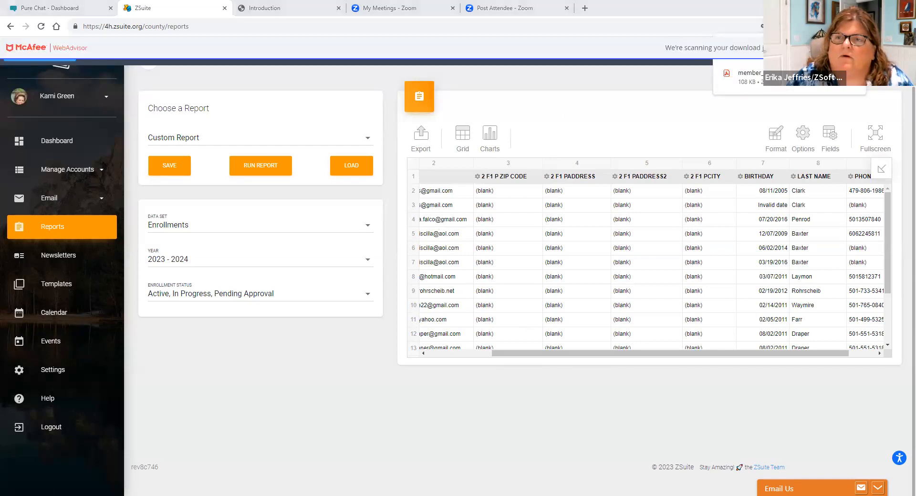
- Open the exported pivot (44) spreadsheet from the browser's recent downloads
{"action": "left_click", "coordinate": [782, 77]}
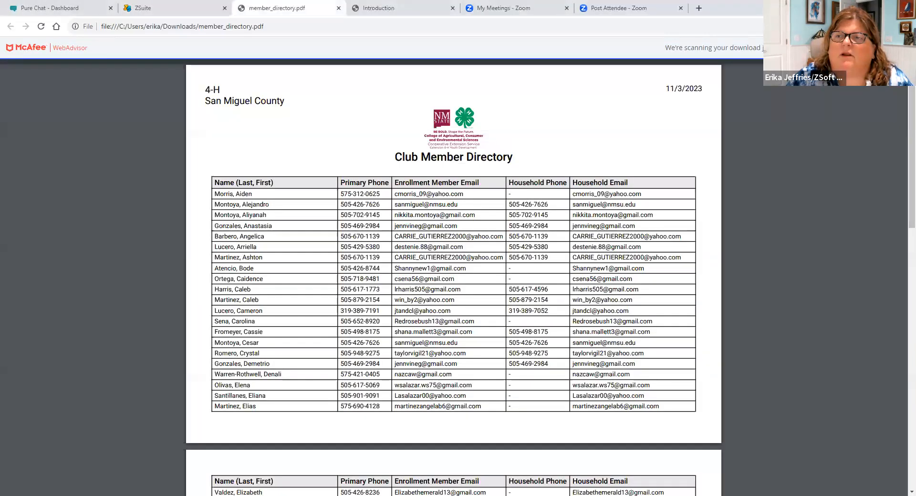
{"action": "left_click", "coordinate": [858, 26]}
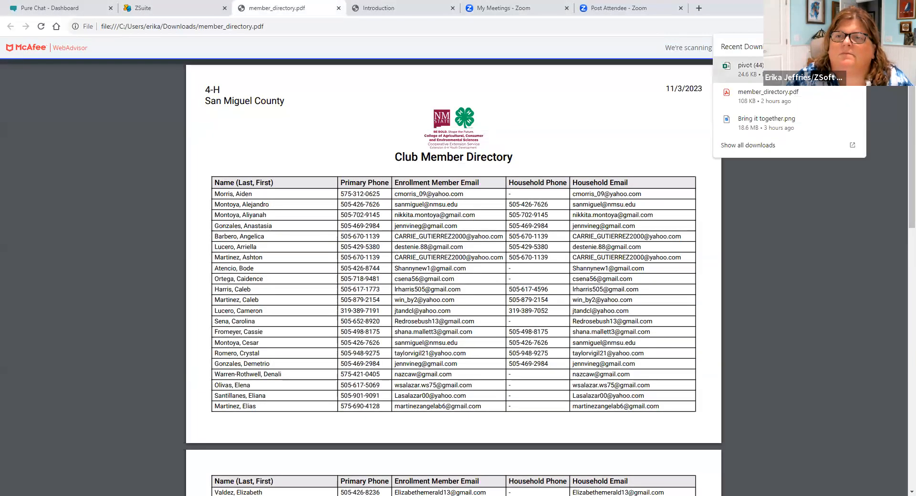
{"action": "left_click", "coordinate": [751, 72]}
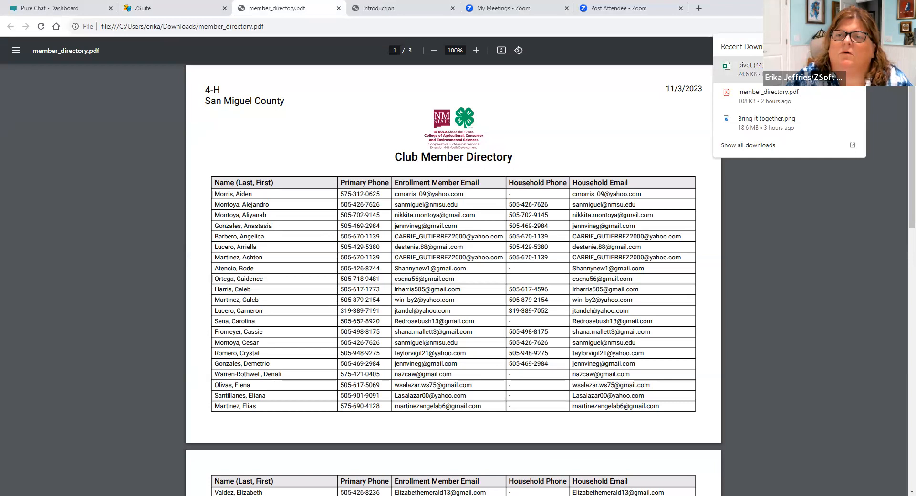
{"action": "left_click", "coordinate": [736, 65]}
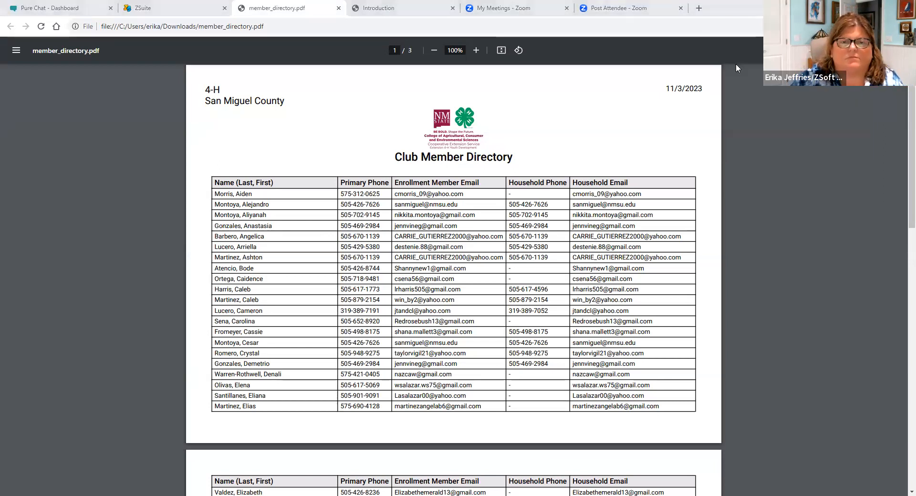